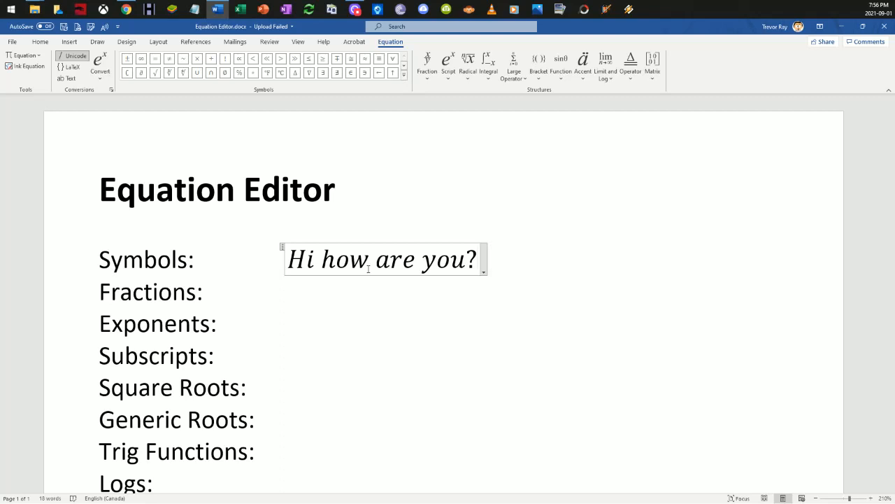
Step: Delete the sample sentence "Hi how are you?" from the equation beside Symbols
key(BackSpace)
key(BackSpace)
key(BackSpace)
key(BackSpace)
key(BackSpace)
key(BackSpace)
key(BackSpace)
key(BackSpace)
key(BackSpace)
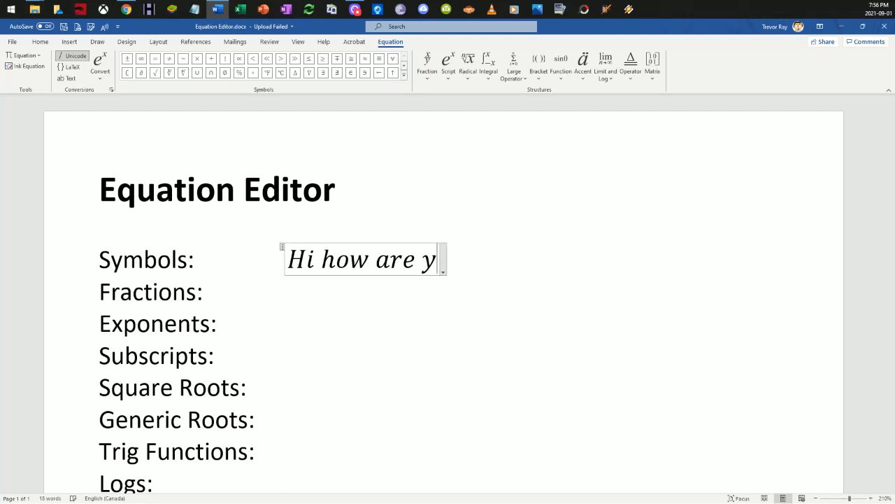
key(BackSpace)
key(BackSpace)
key(BackSpace)
key(BackSpace)
key(BackSpace)
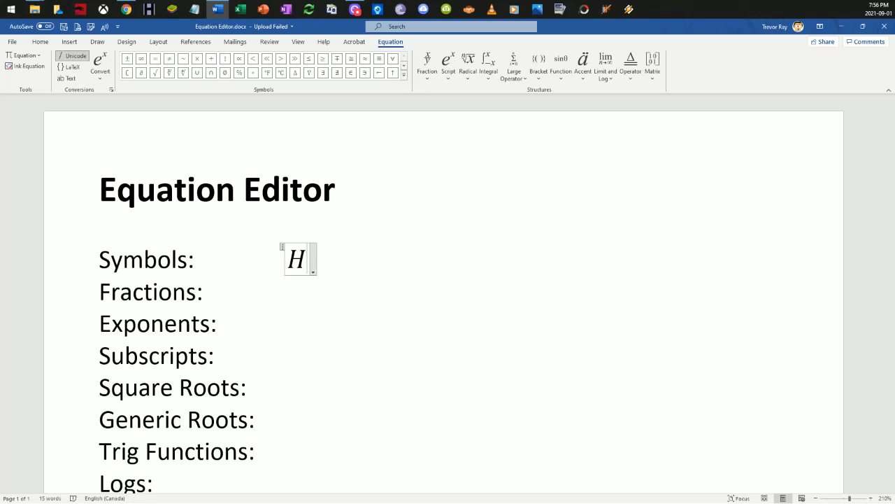
key(BackSpace)
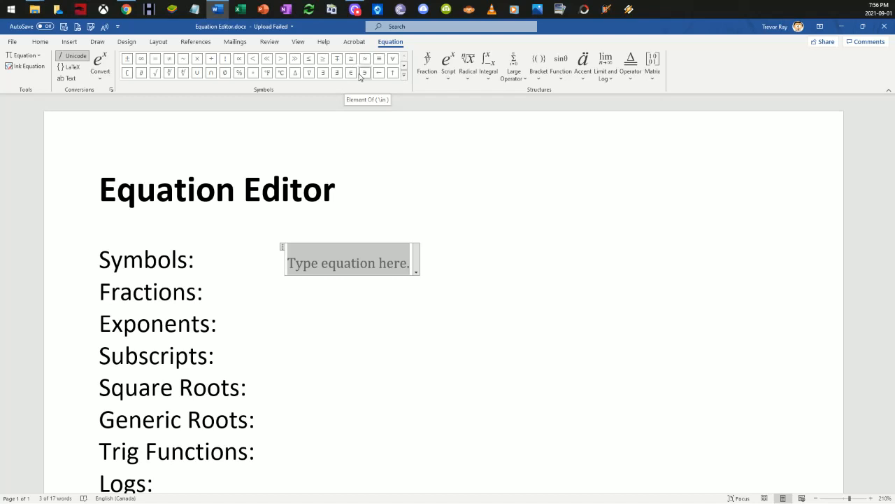
Step: Insert the ±, ∓, ≠, × and ÷ symbols into the empty equation beside Symbols
click(127, 63)
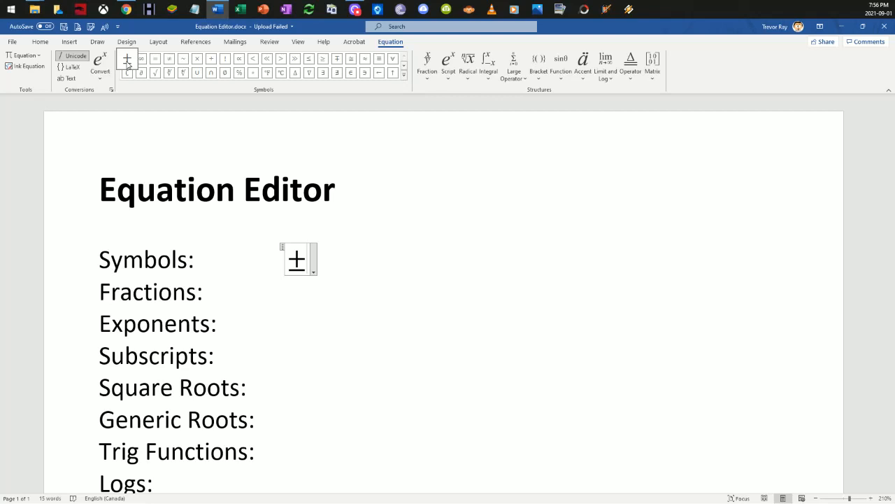
click(338, 59)
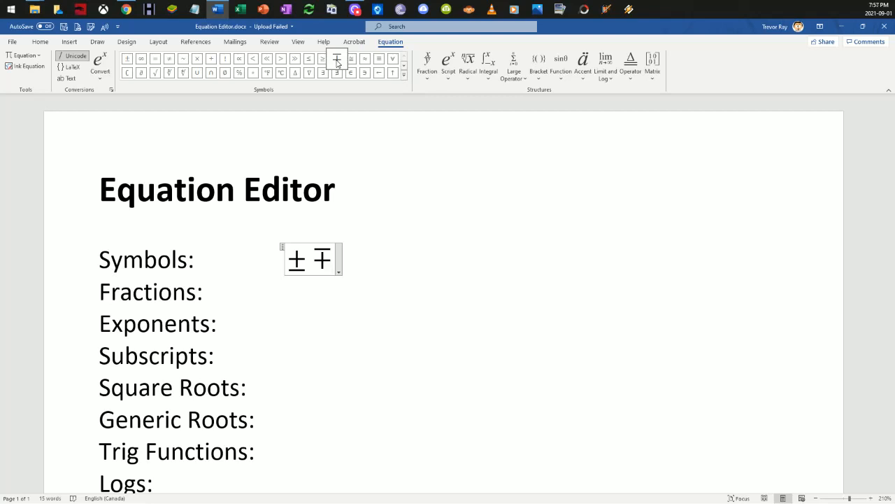
drag(333, 256, 301, 264)
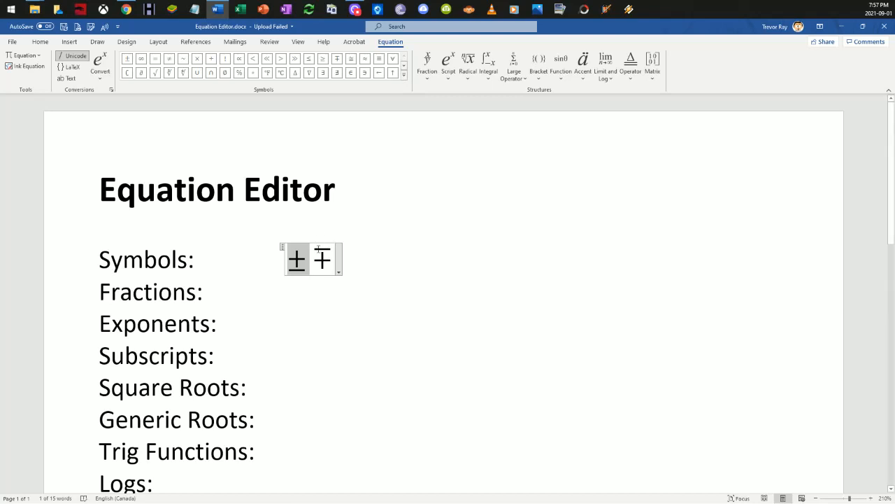
click(330, 259)
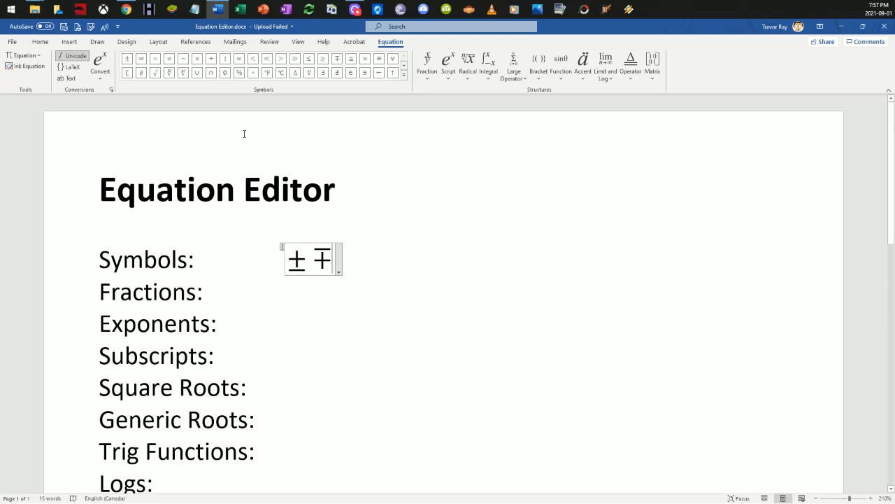
click(169, 59)
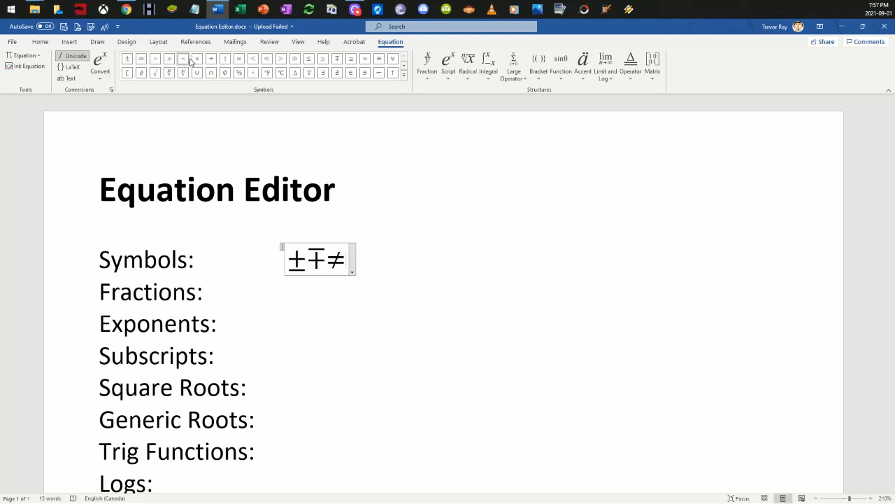
click(198, 61)
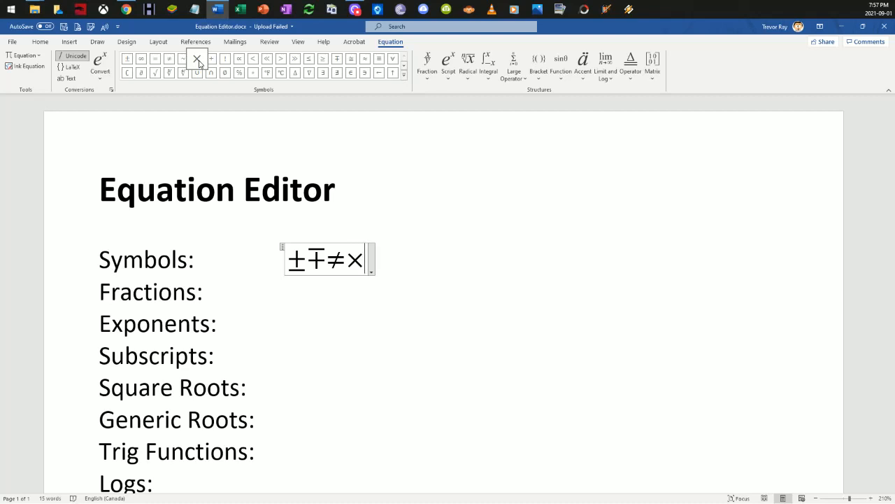
click(210, 62)
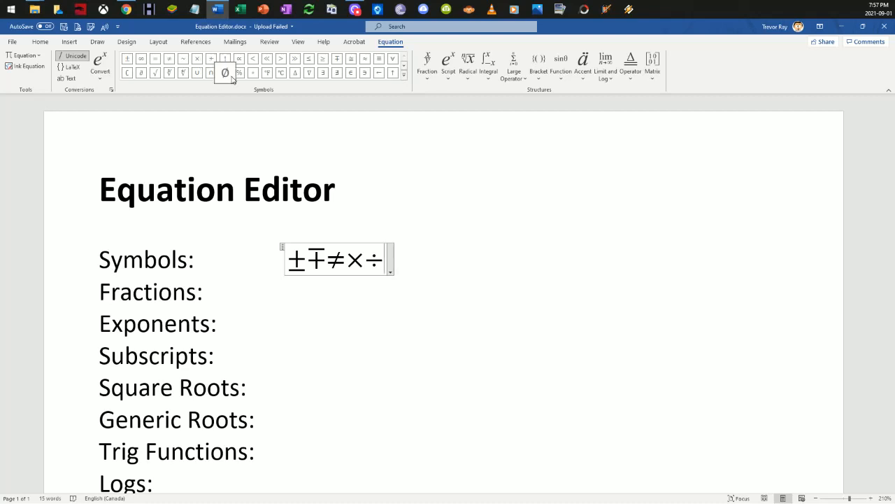
Step: Add the <, >, ≤, ≥, ≈, Δ and ∈ symbols to the end of the Symbols equation
click(257, 61)
click(280, 60)
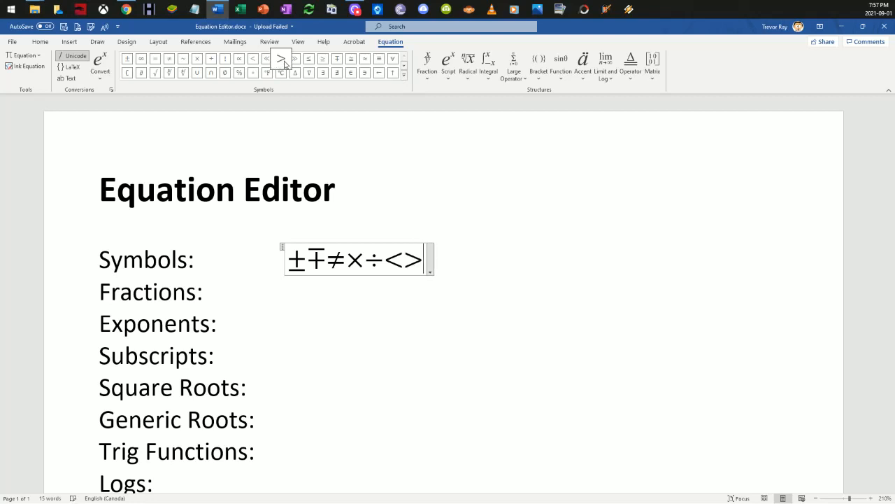
click(308, 62)
click(324, 61)
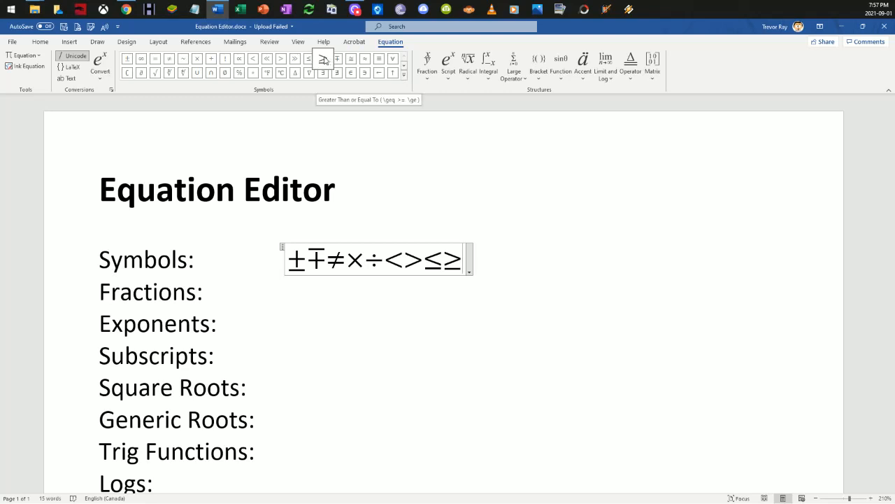
click(365, 59)
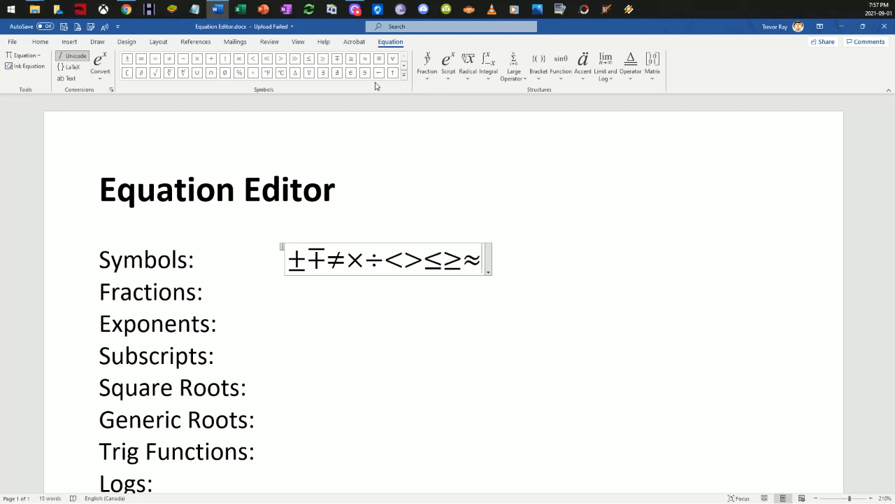
click(296, 73)
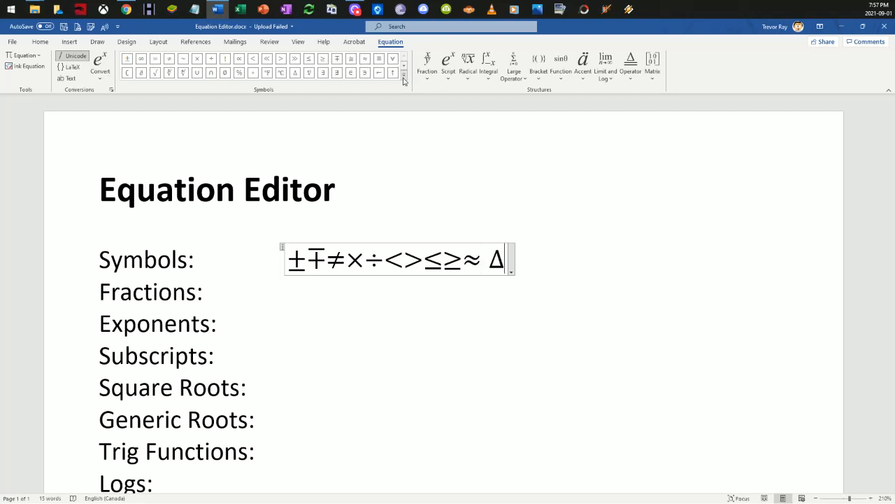
click(353, 73)
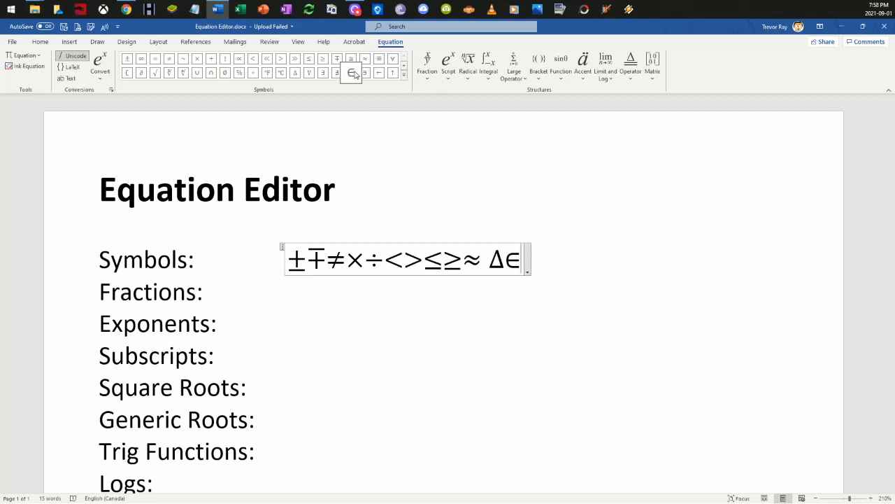
Step: Append a right arrow and the Greek letters δ, θ and π from the Basic Math set to the Symbols equation
click(405, 79)
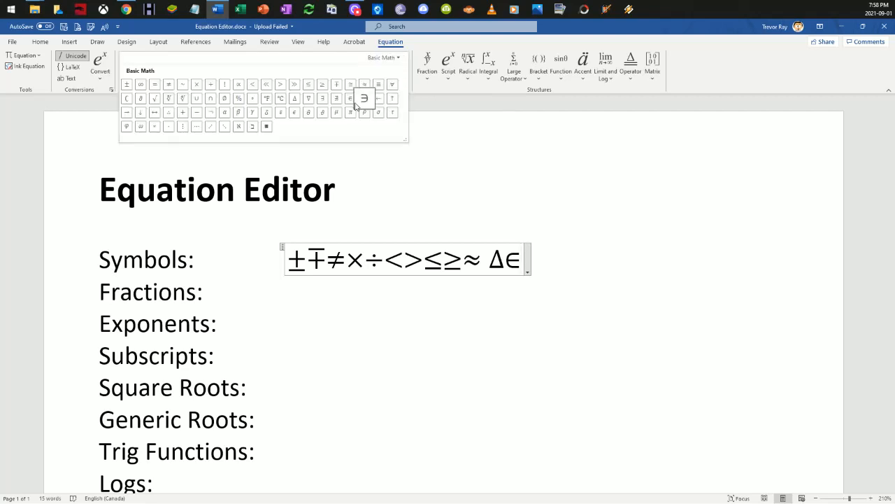
click(127, 112)
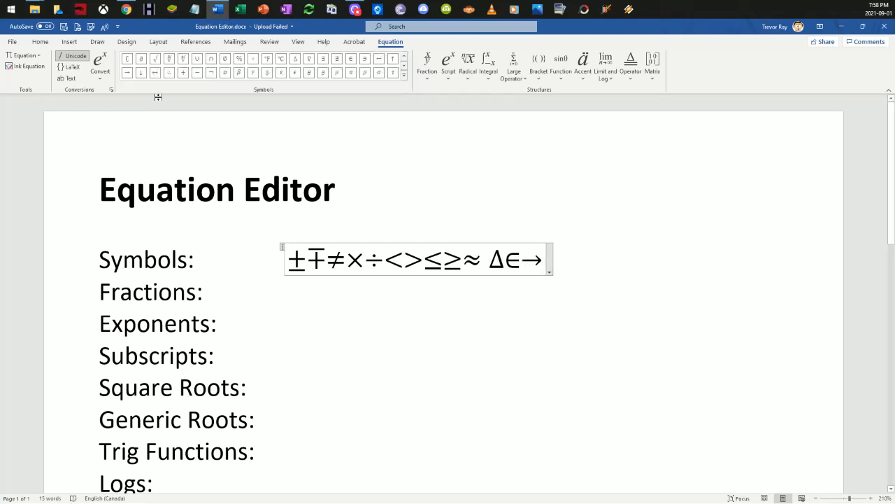
click(404, 79)
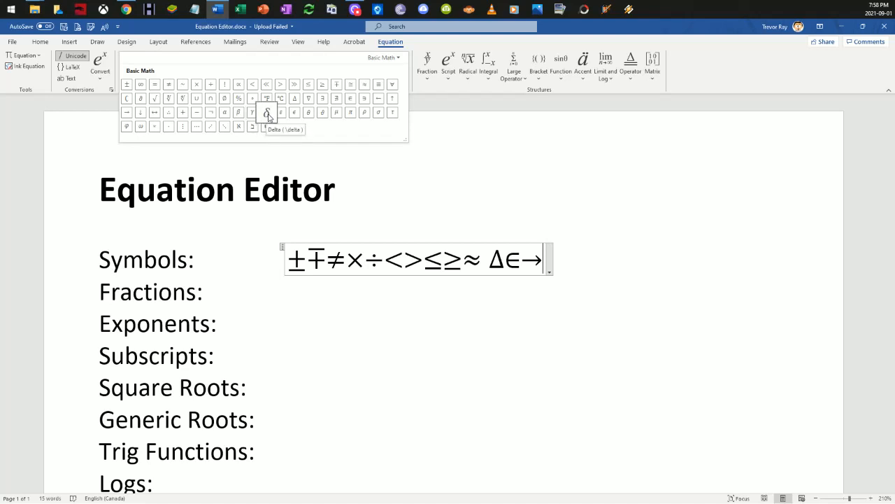
click(268, 116)
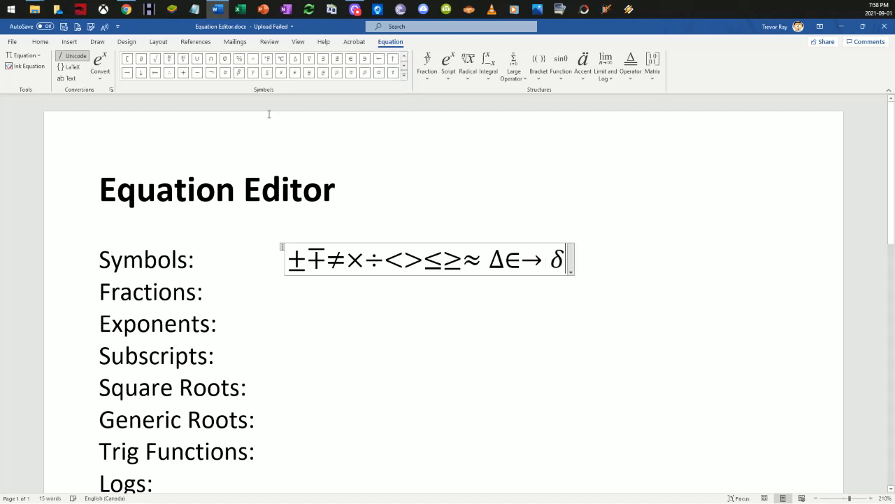
click(404, 74)
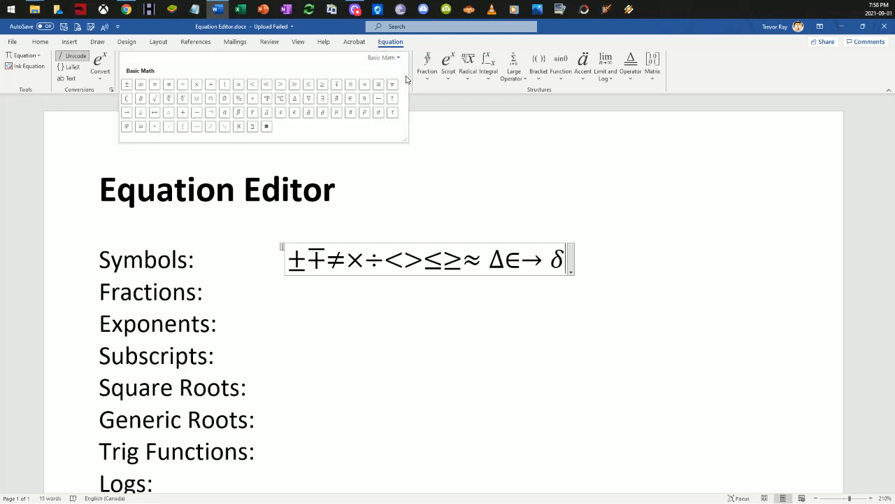
click(310, 115)
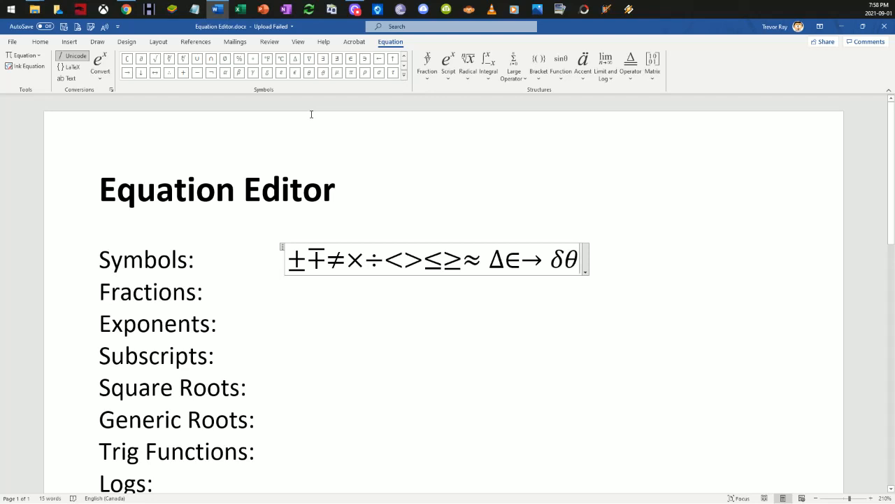
click(405, 74)
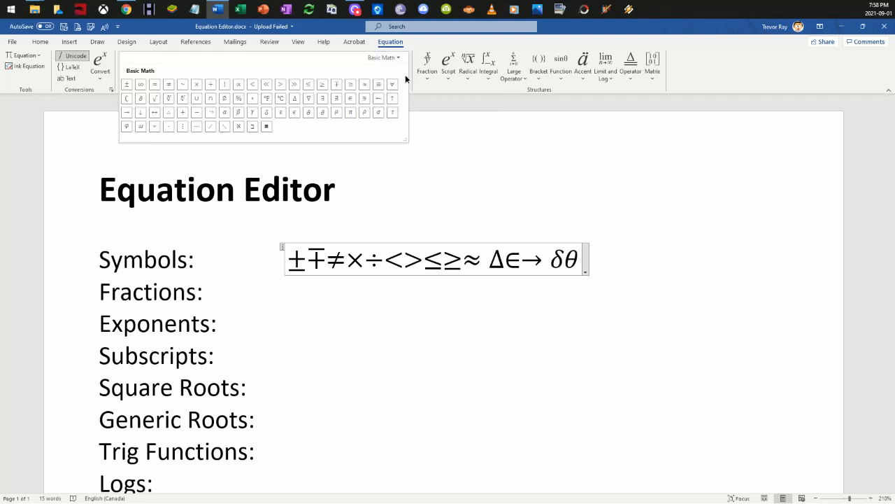
click(350, 113)
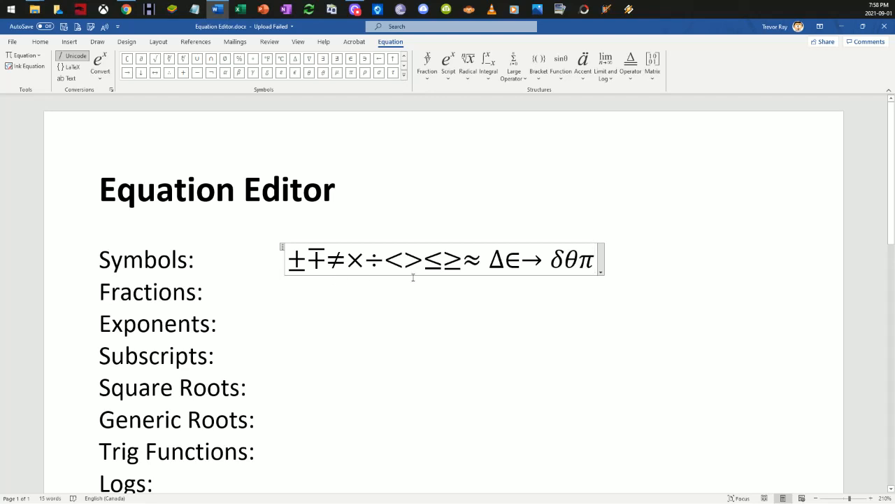
Step: Add a blank line above each topic label from Fractions through Limits
click(105, 291)
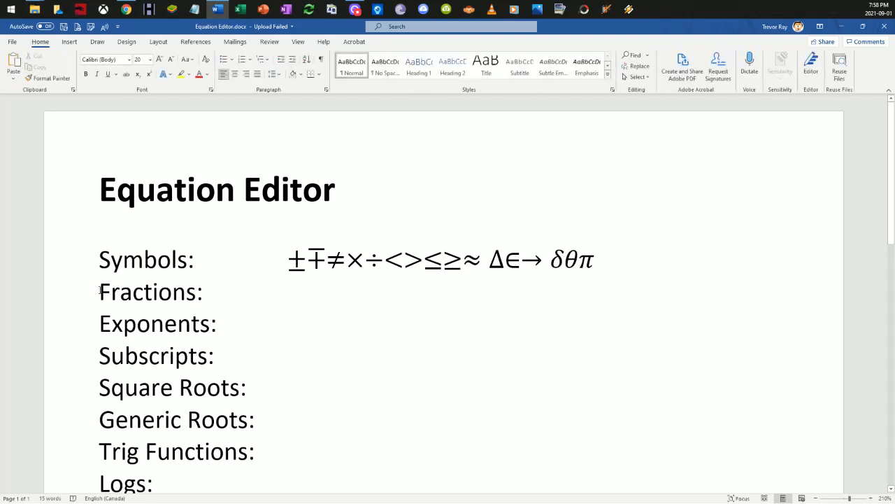
key(Return)
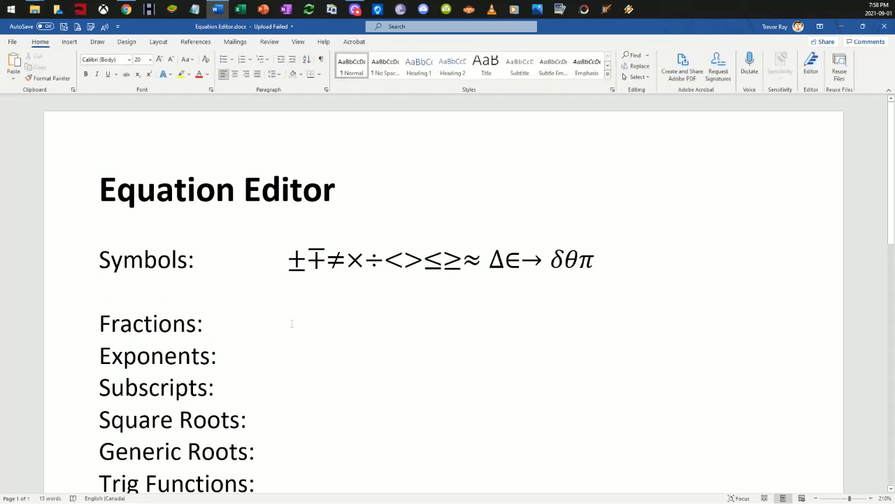
click(104, 357)
key(Return)
scroll(104, 357, down, 1)
click(99, 373)
key(Return)
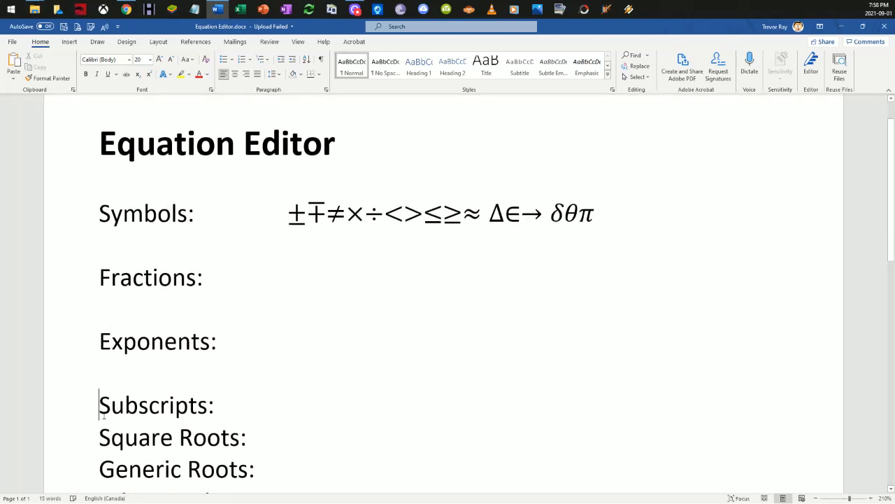
click(100, 436)
key(Return)
scroll(102, 293, down, 5)
click(102, 228)
key(Return)
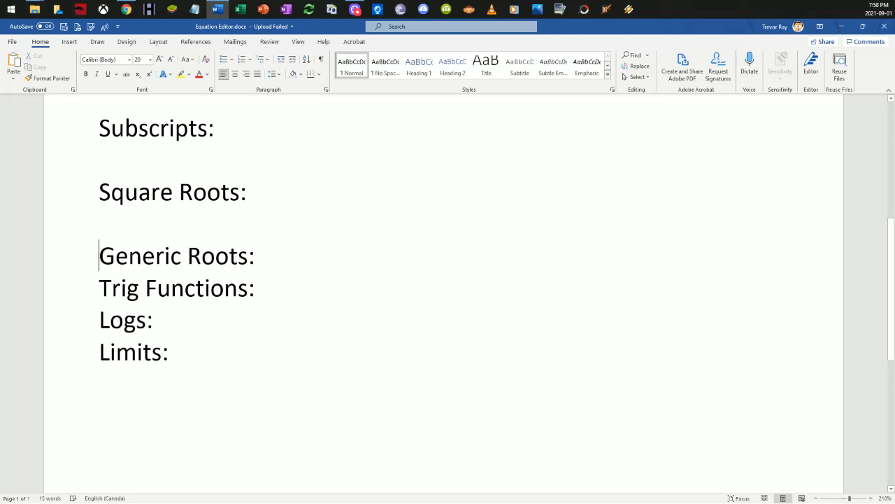
click(103, 287)
key(Return)
click(100, 352)
key(Return)
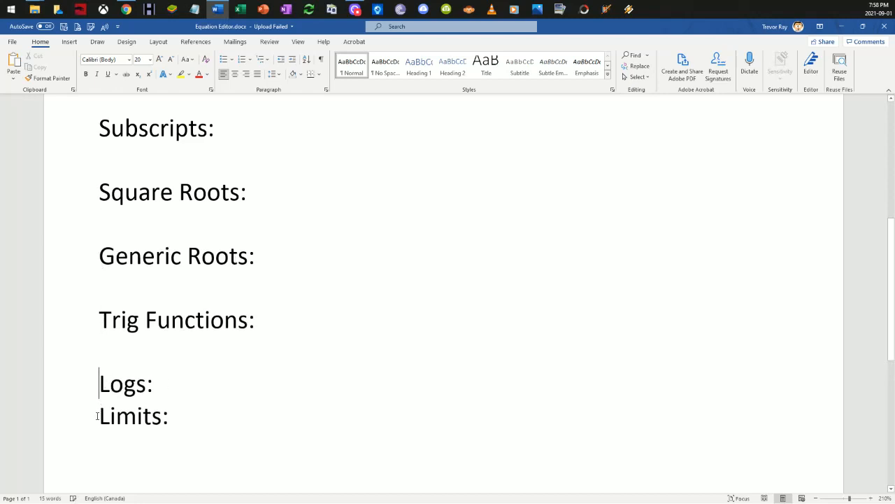
key(Down)
key(Return)
Step: Insert a new equation beside the Fractions label containing an empty stacked fraction
scroll(234, 383, up, 5)
click(276, 275)
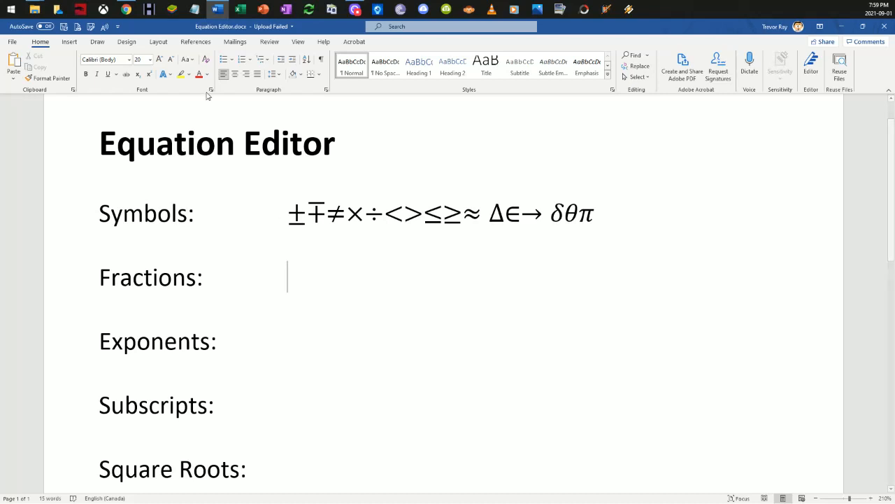
click(71, 43)
click(752, 62)
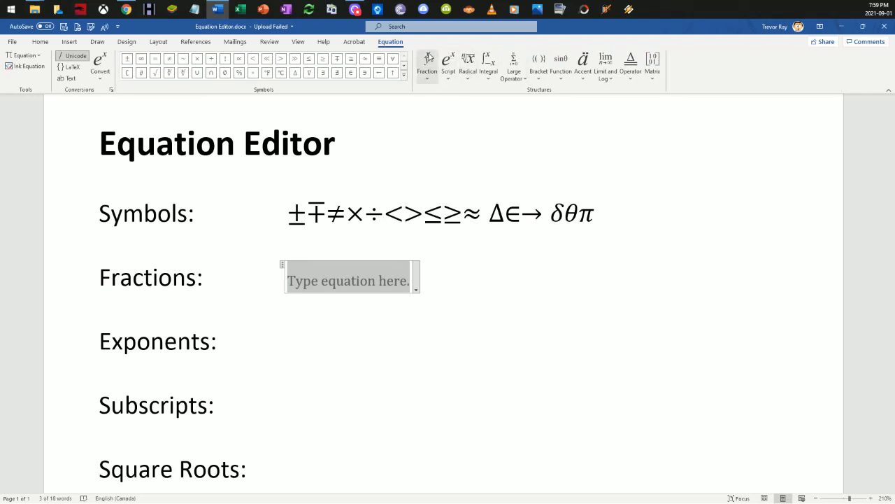
click(428, 62)
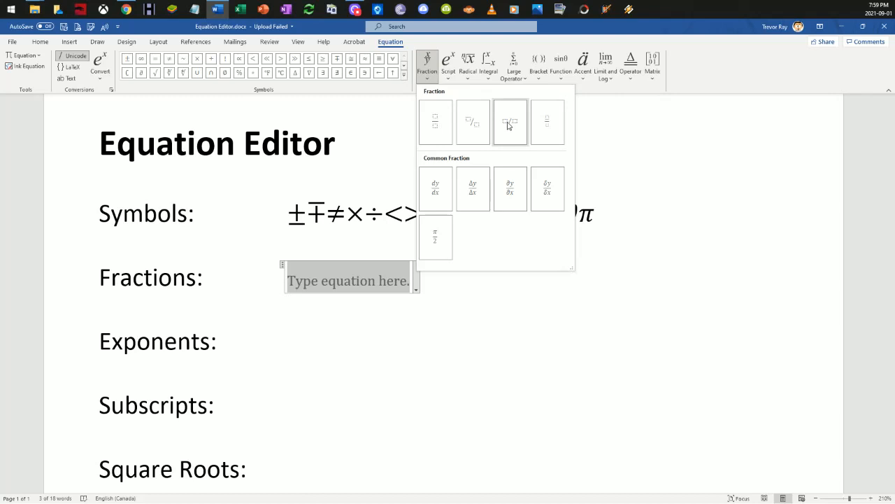
click(440, 124)
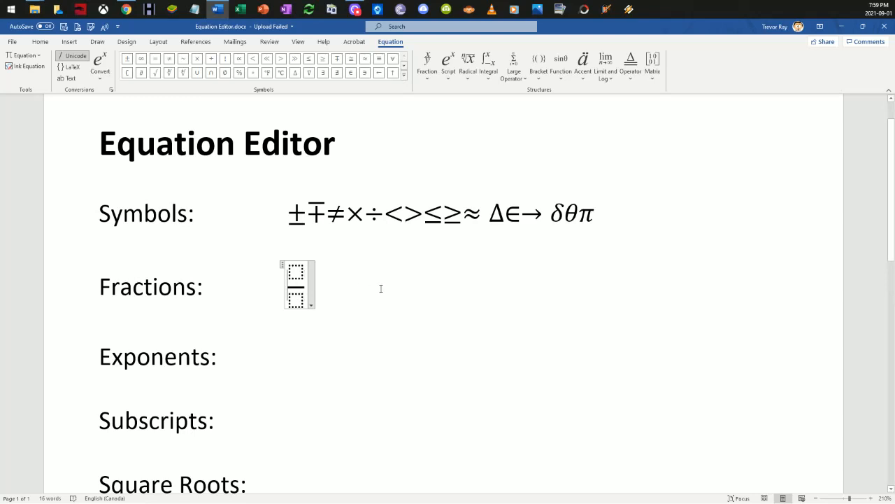
Step: Put "A =" before the empty fraction beside Fractions and fill it with b×h over 2
text(A )
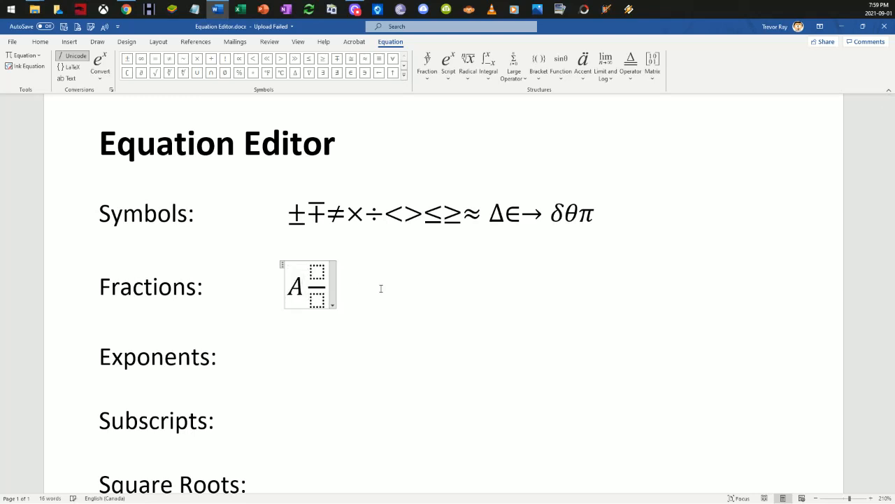
text(=)
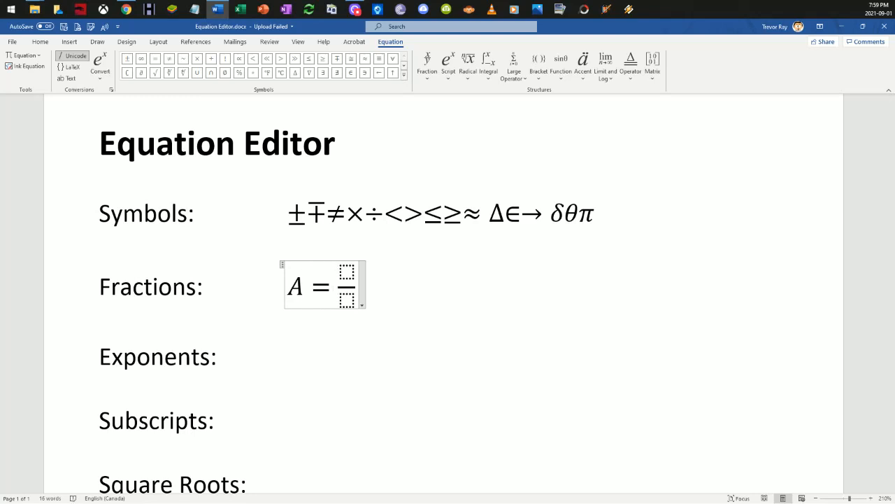
click(347, 300)
key(Up)
text(b)
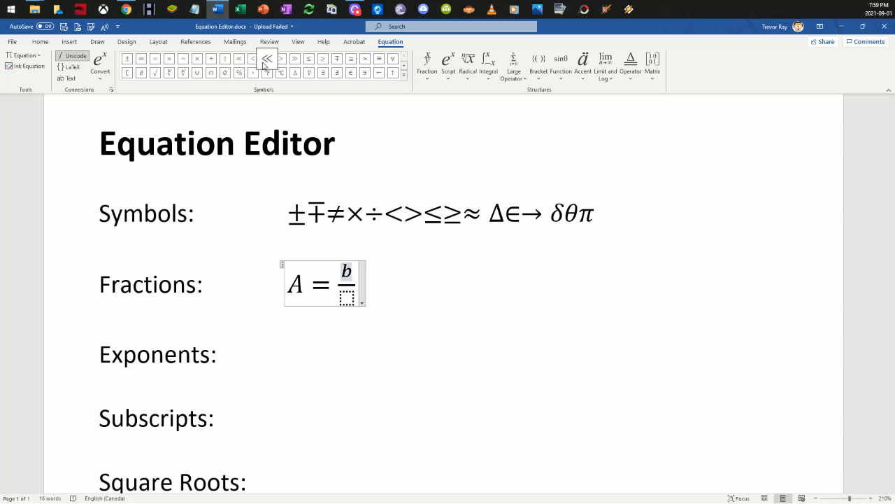
click(200, 60)
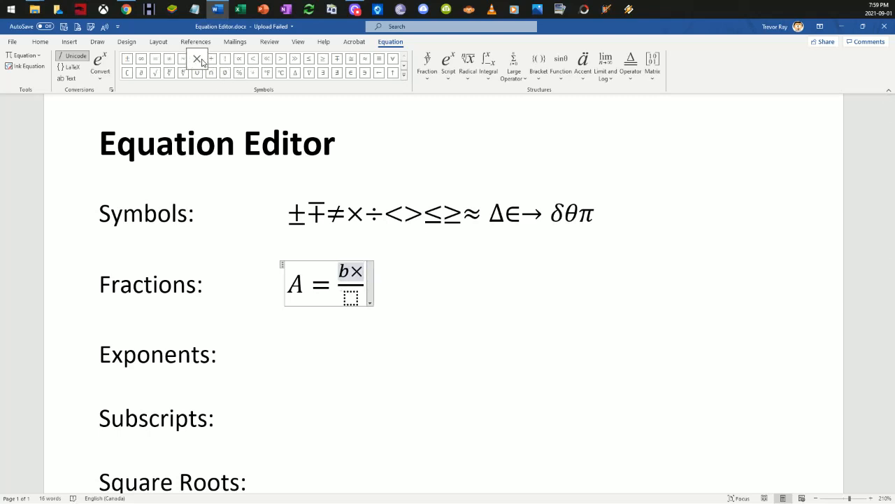
text(h)
key(Down)
text(2)
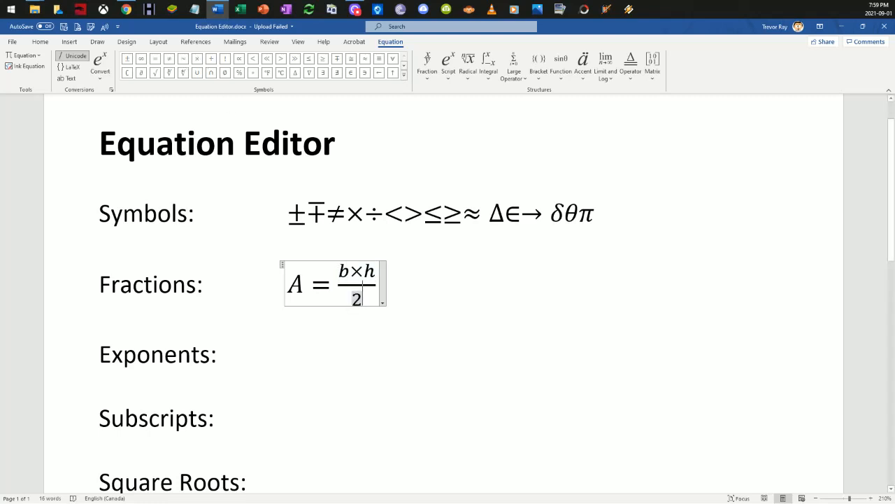
click(378, 289)
click(412, 288)
Step: Insert a second equation one tab after the area formula, enter 1, and turn it into a stacked fraction with denominator 2
key(Tab)
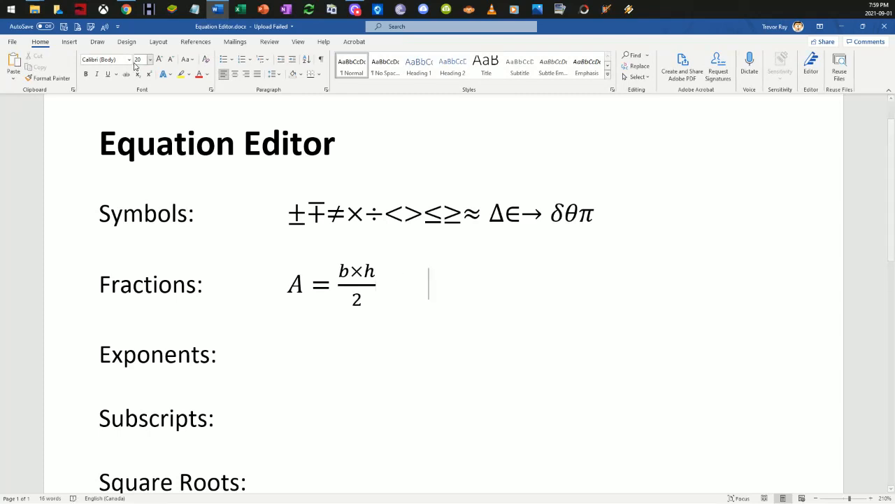
click(69, 41)
click(753, 64)
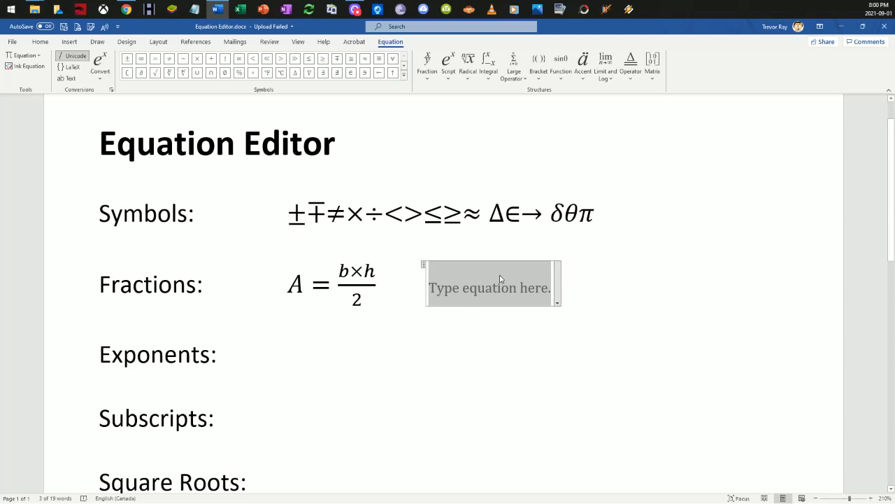
text(1)
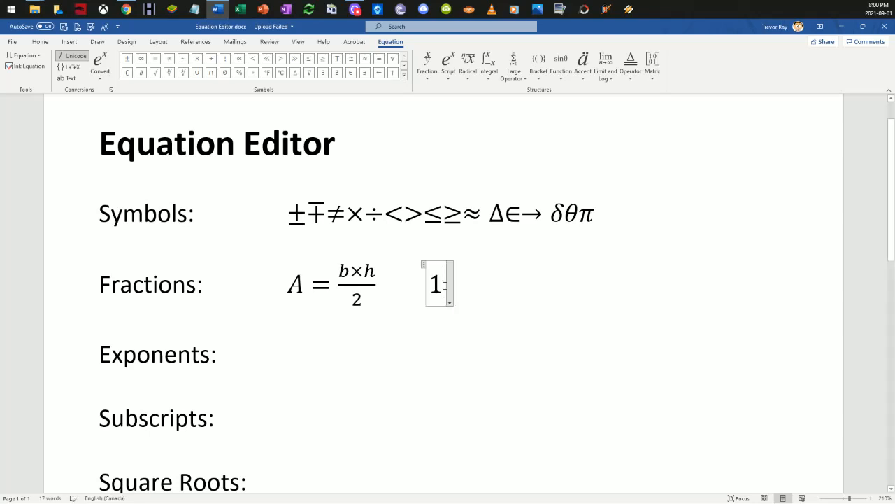
drag(445, 285, 436, 284)
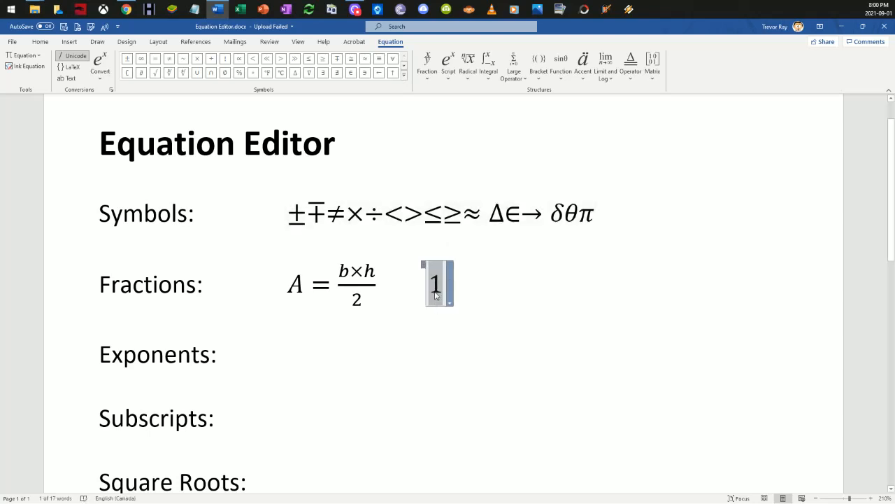
click(429, 65)
click(436, 117)
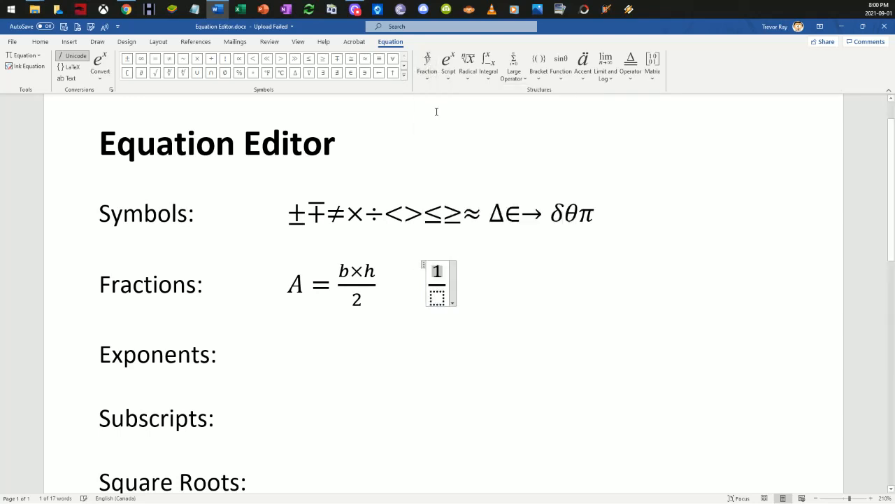
click(437, 298)
text(2)
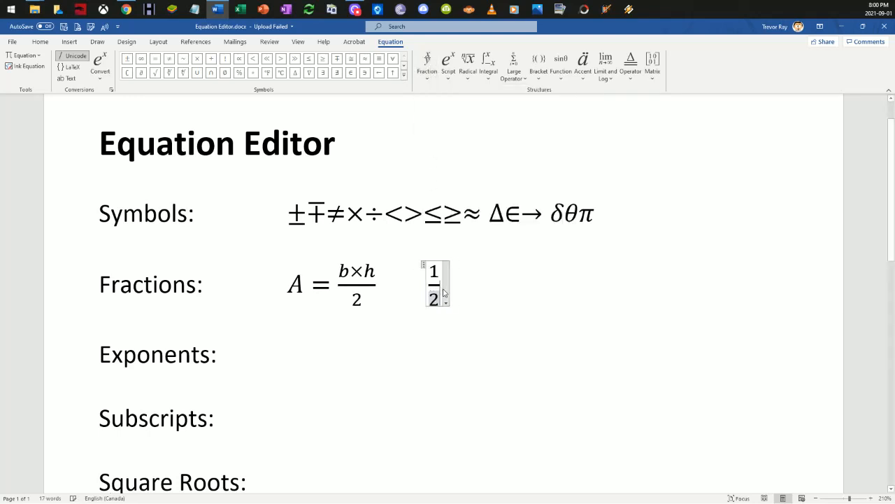
click(451, 283)
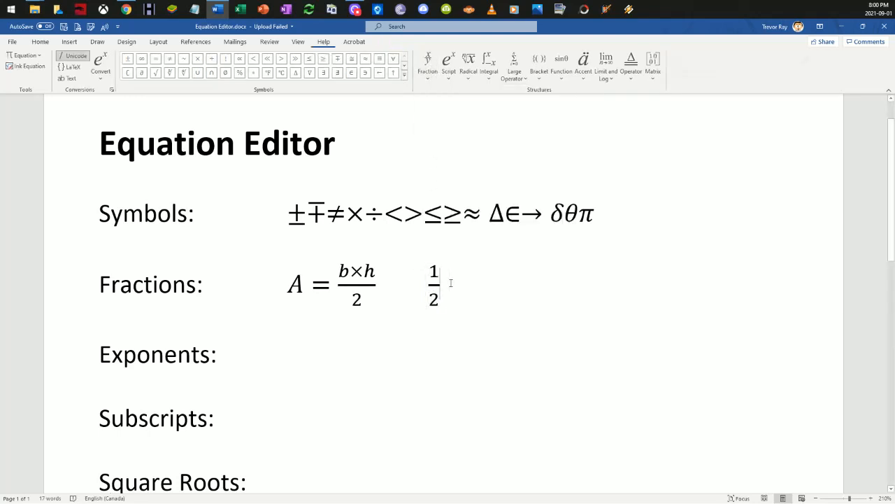
Step: Insert a third equation one tab further along the Fractions line with an empty stacked fraction, and fill it with 1 over 2
key(Tab)
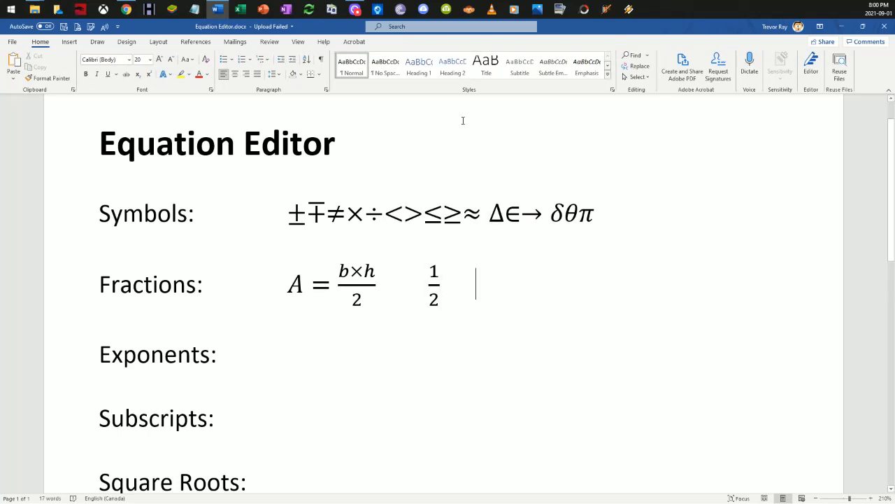
click(70, 42)
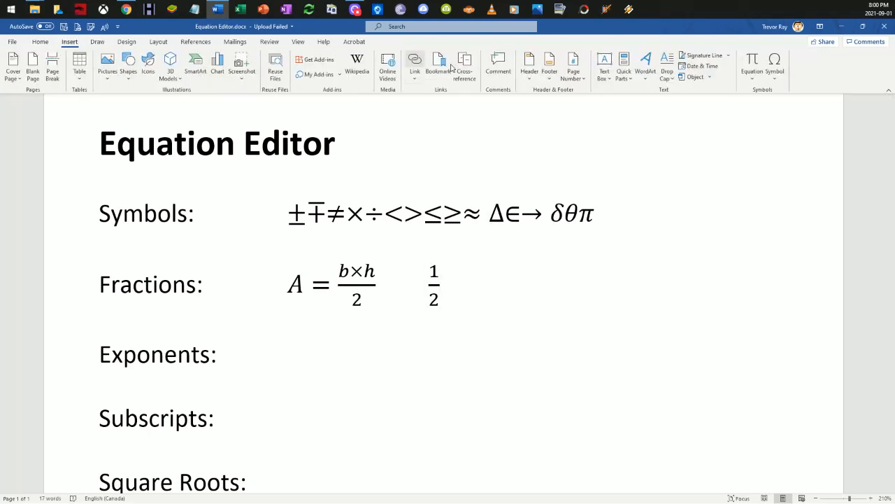
click(752, 60)
click(428, 67)
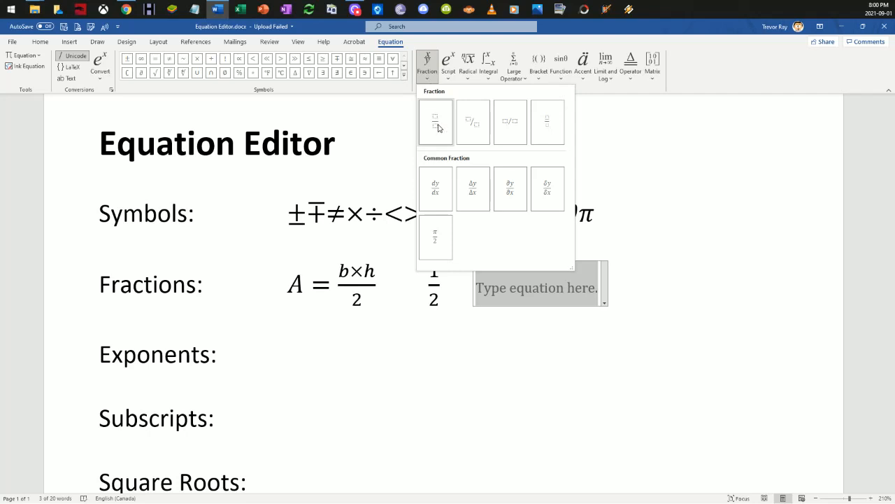
click(436, 122)
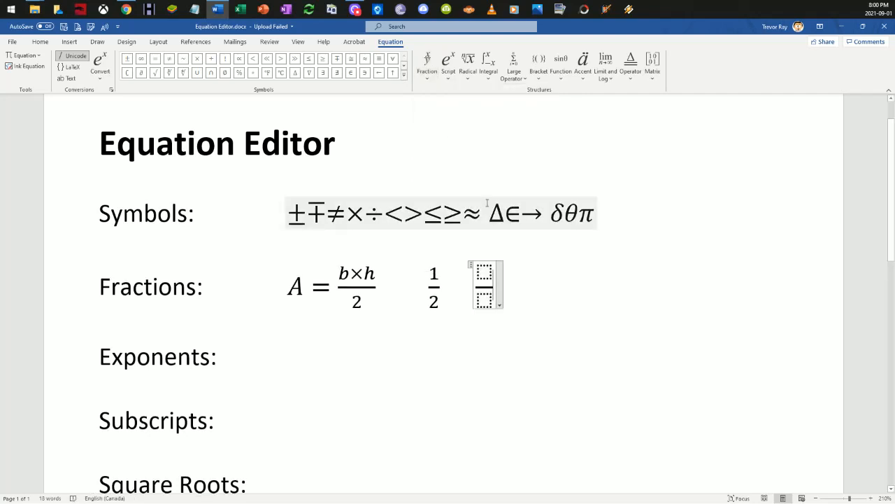
click(484, 270)
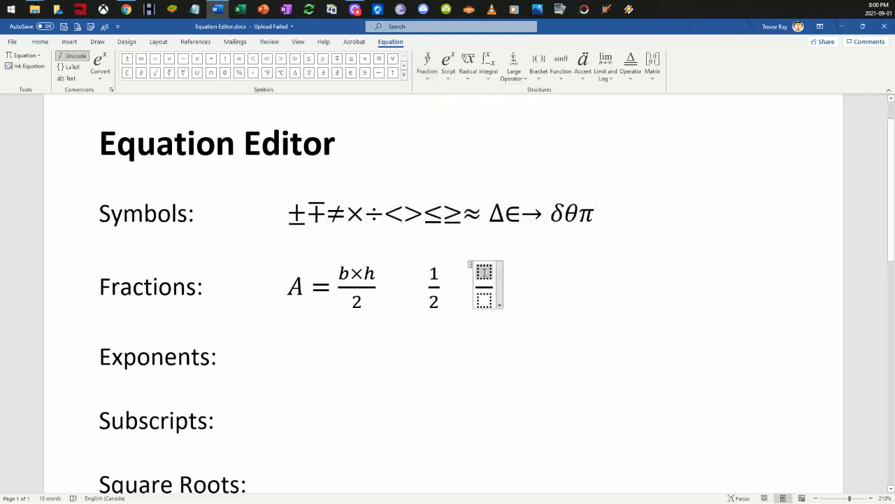
text(1)
key(Down)
text(2)
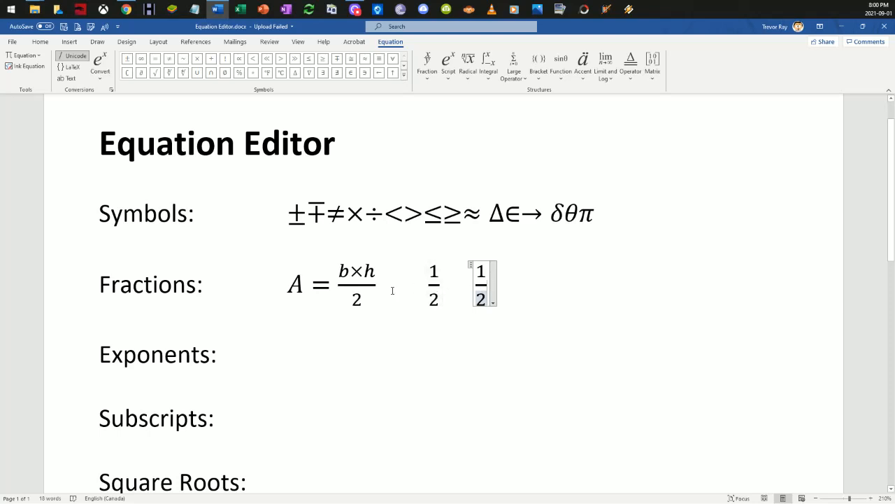
click(508, 293)
Step: Insert a new equation beside the Exponents label containing an empty superscript structure
click(285, 349)
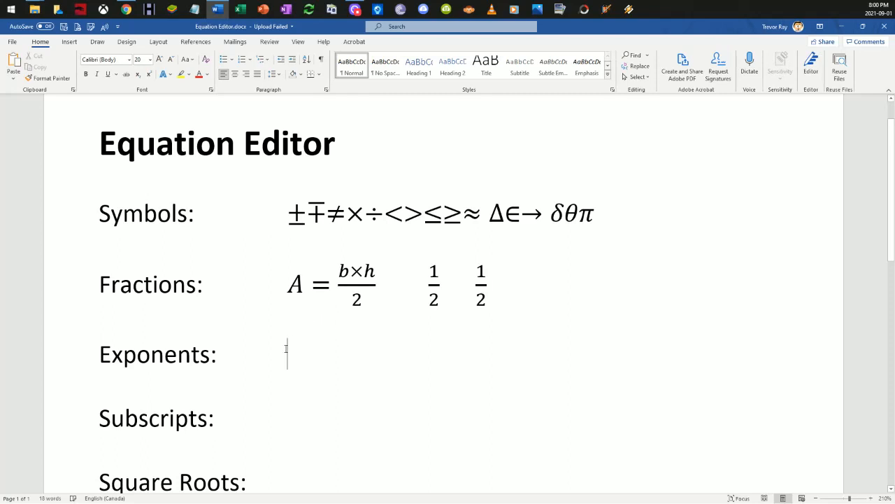
click(70, 42)
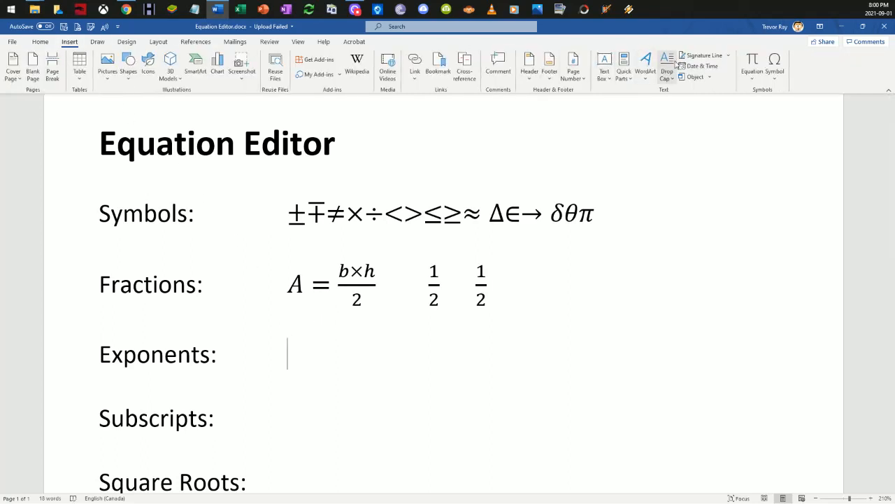
click(751, 62)
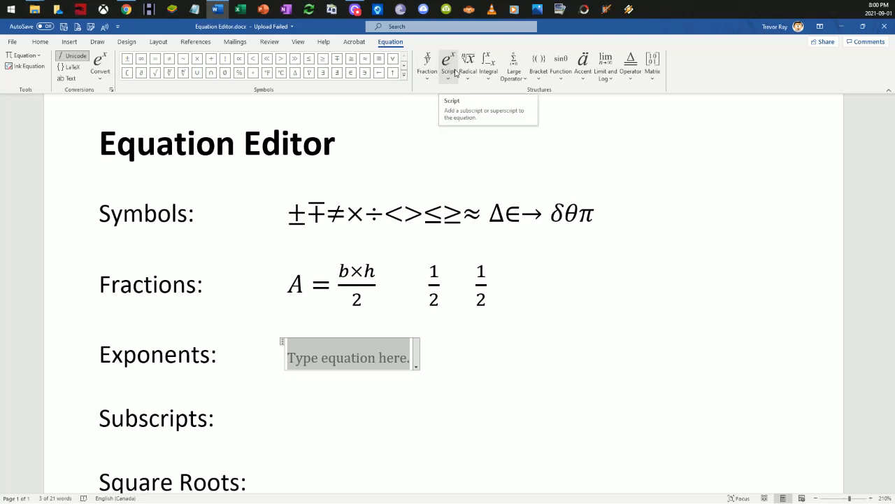
click(449, 68)
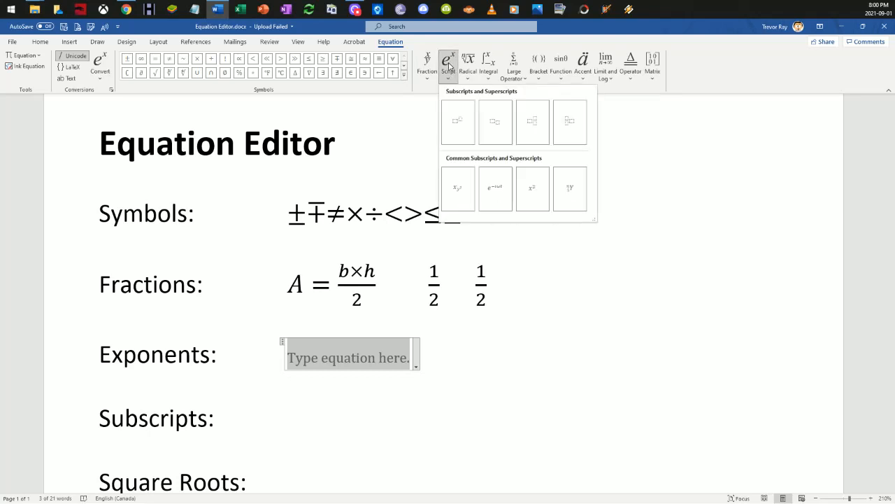
click(457, 124)
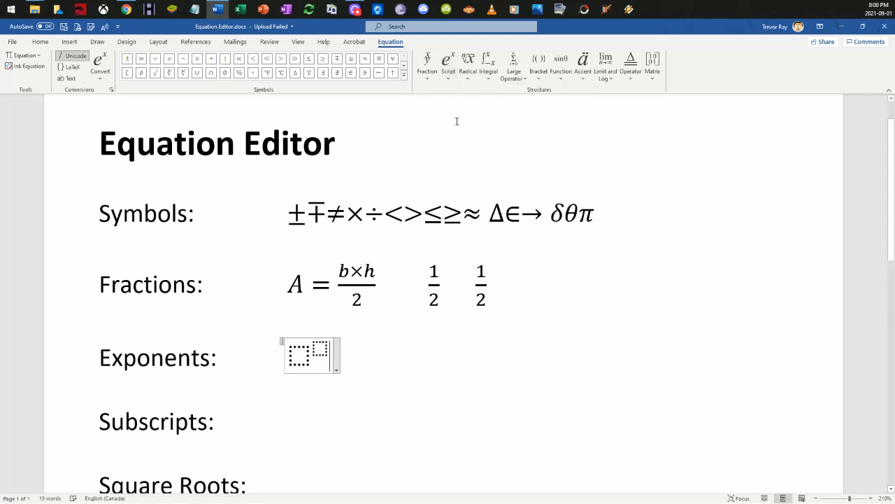
Step: Fill the superscript structure with base 2 and exponent 5, and complete the equation with = 32
click(301, 359)
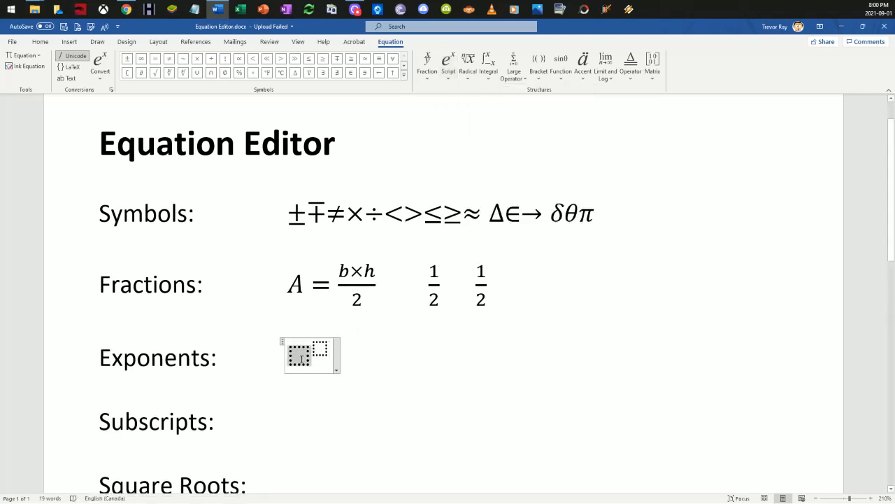
text(2)
key(Right)
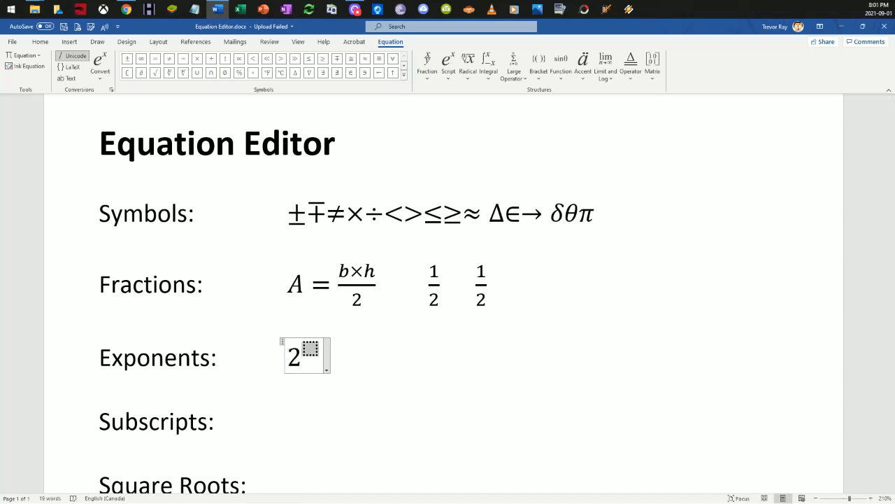
text(5)
key(Right)
text(= 32)
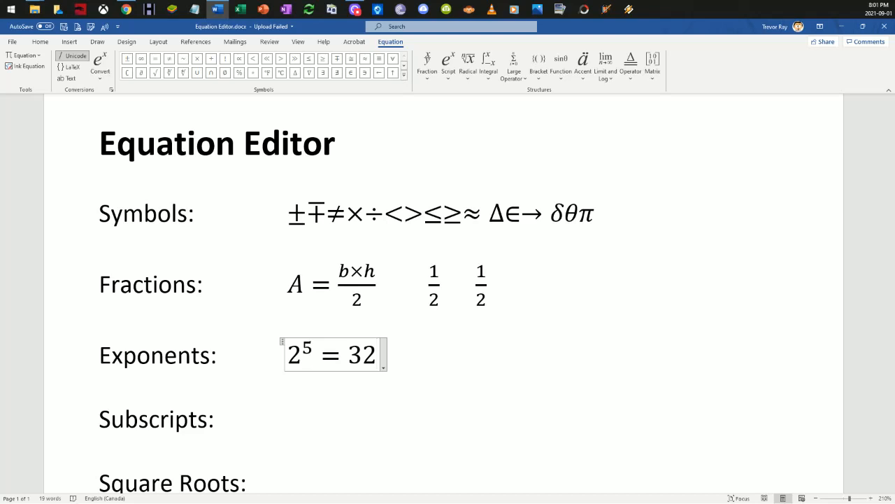
key(Right)
Step: Insert a new equation beside the Subscripts label and enter P = 2
key(Down)
key(Down)
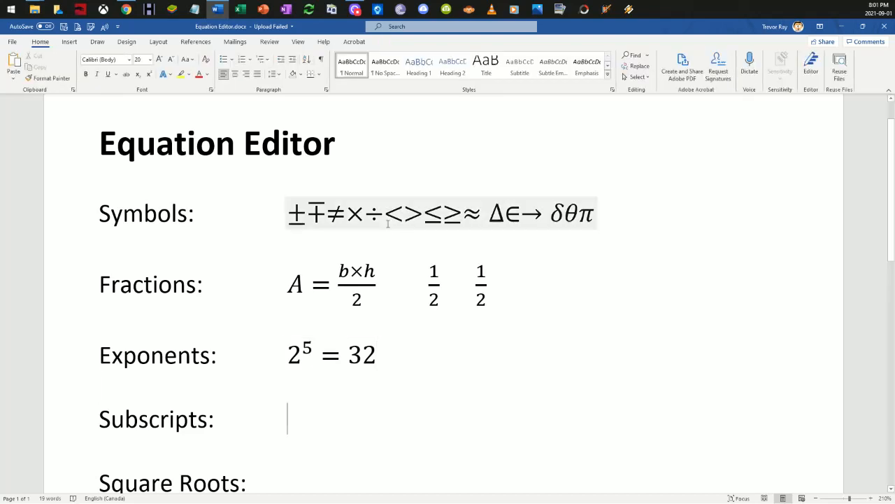
click(70, 42)
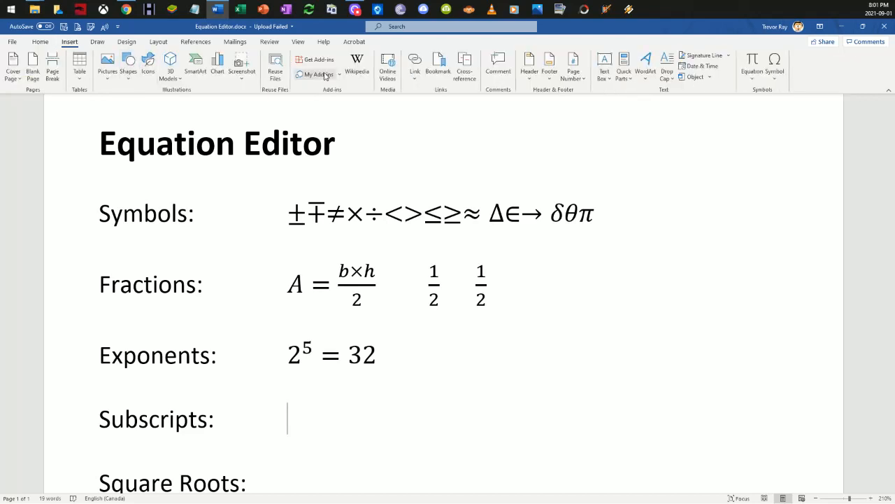
click(751, 67)
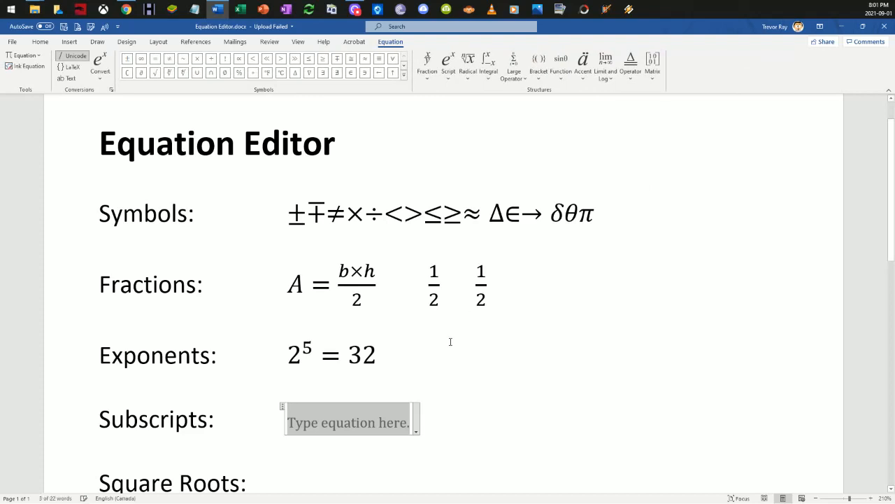
text(P)
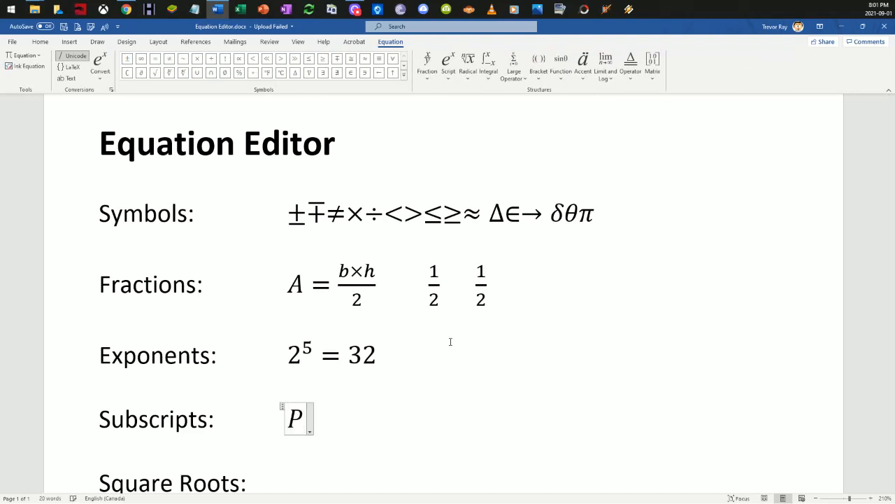
text( = 2)
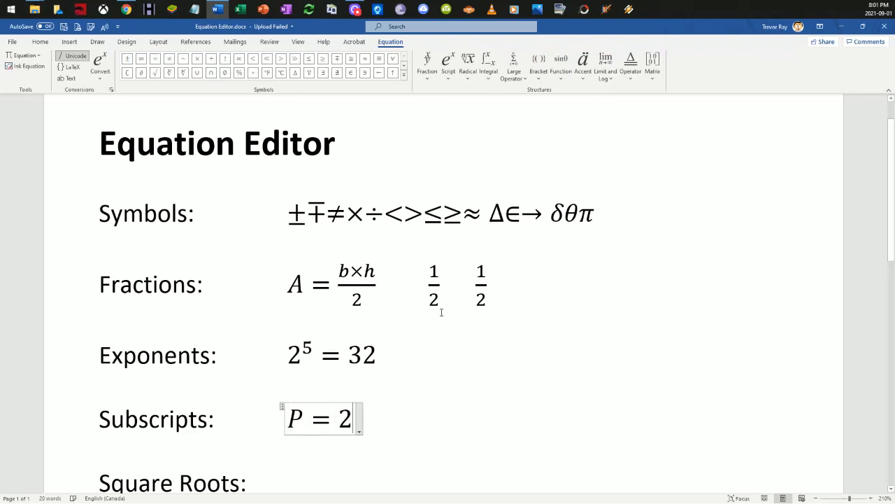
Step: Append a subscript structure to the Subscripts equation with base P and subscript "initial"
click(449, 71)
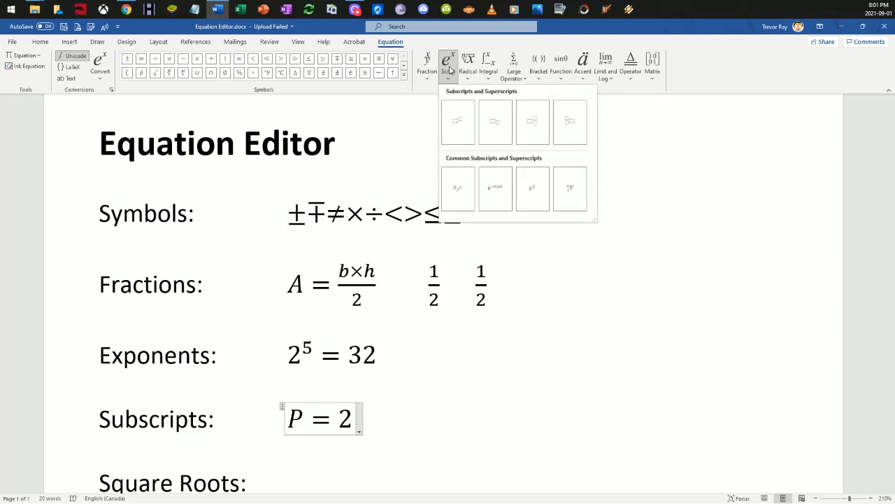
click(496, 126)
click(363, 419)
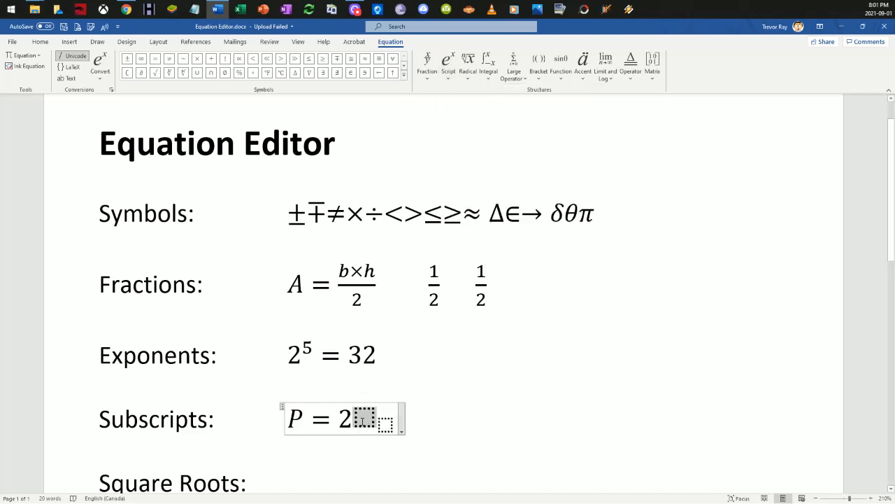
text(P)
key(Right)
text(initial)
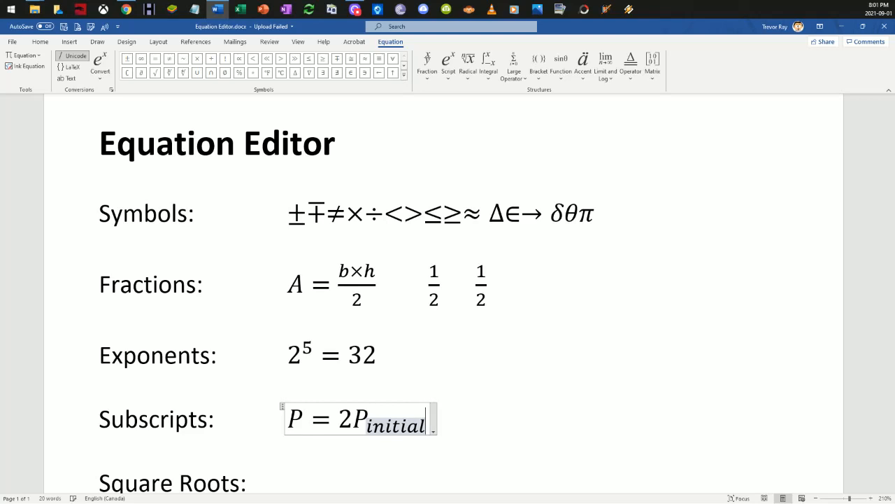
key(Left)
click(456, 403)
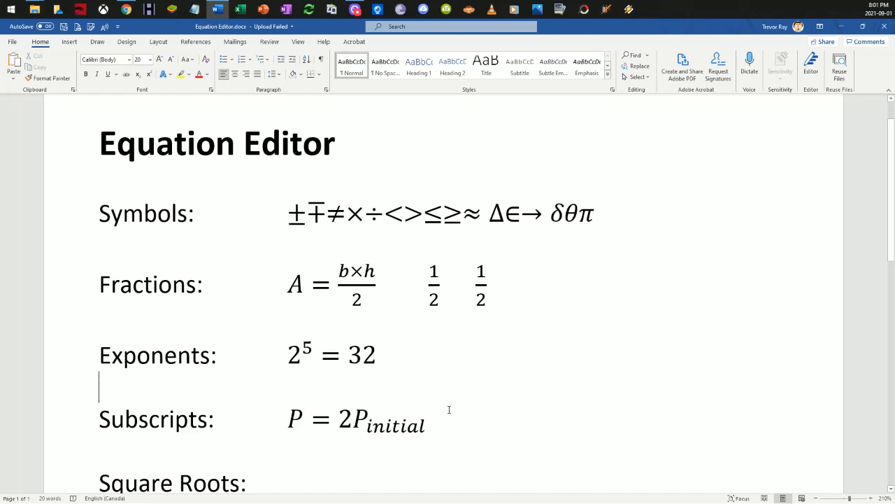
Step: Replace the subscript "initial" in the Subscripts equation with 0
scroll(430, 378, down, 3)
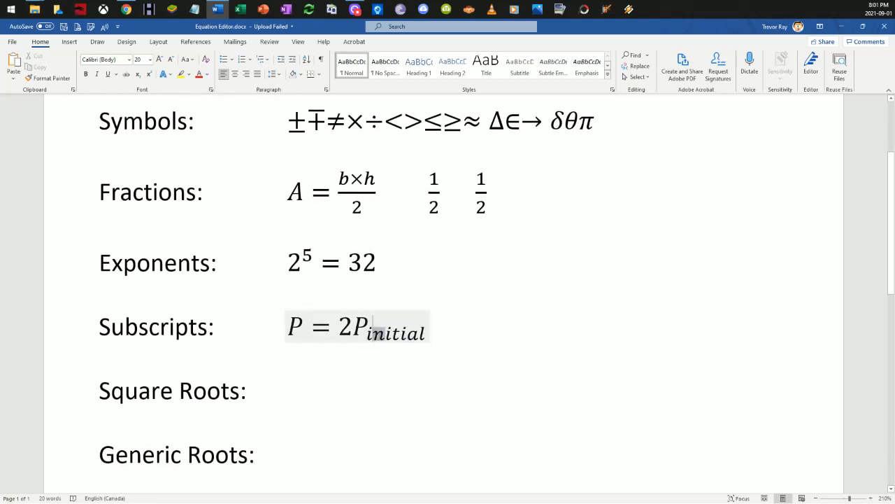
click(373, 328)
double_click(372, 327)
drag(373, 327, 423, 338)
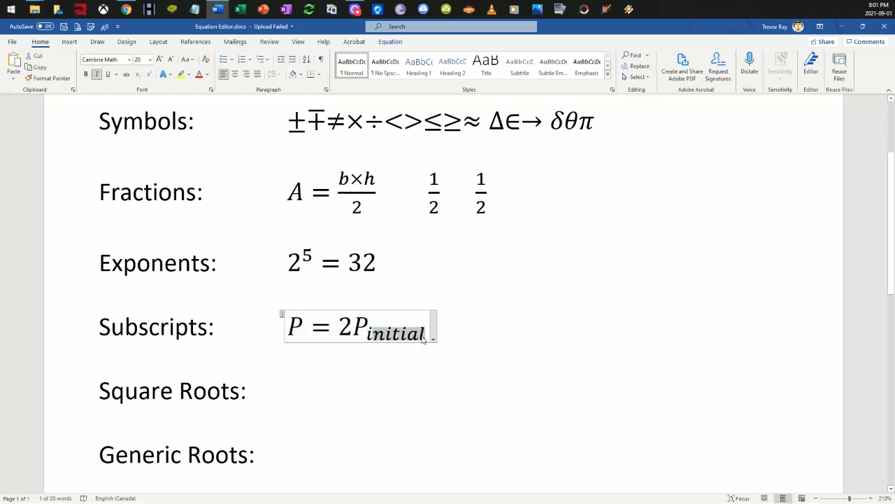
key(Delete)
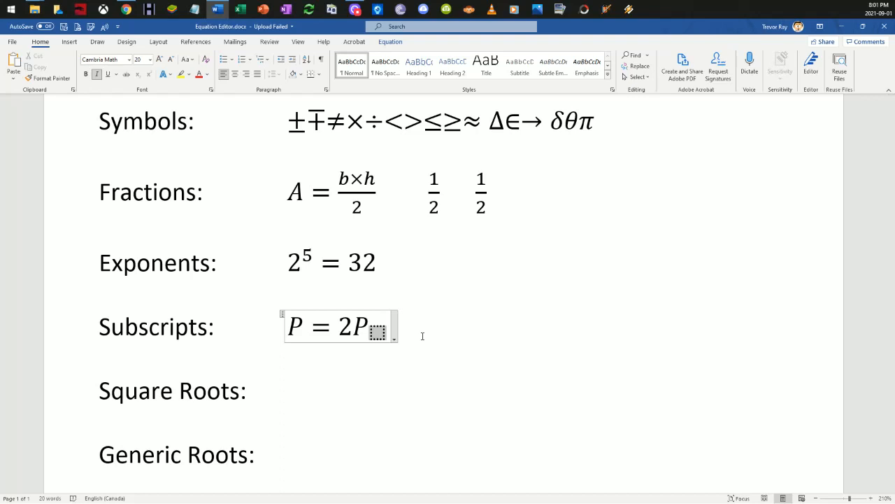
text(0)
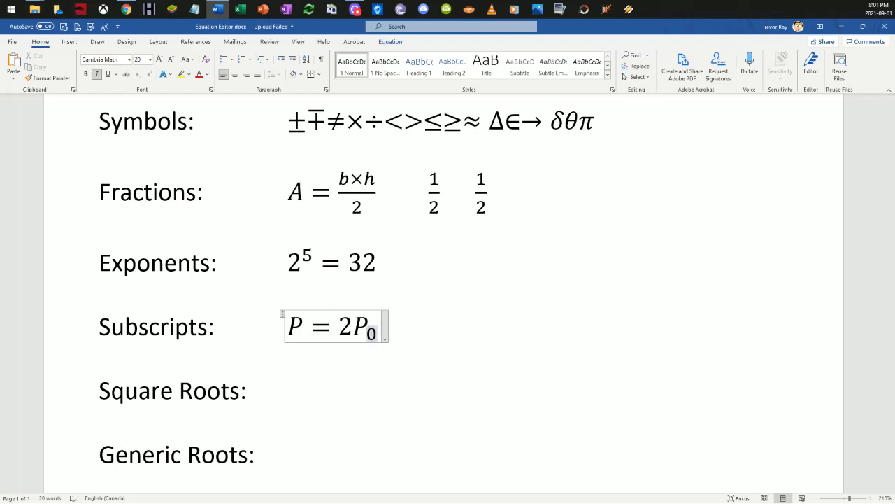
click(431, 336)
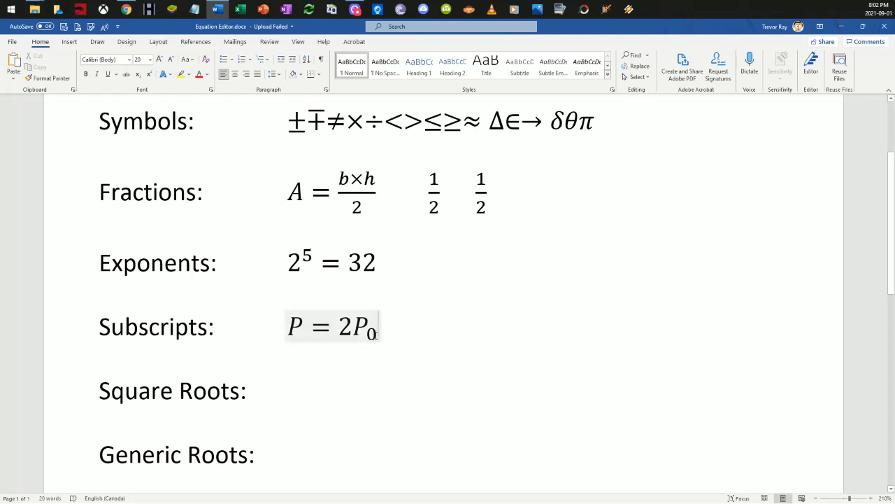
click(377, 329)
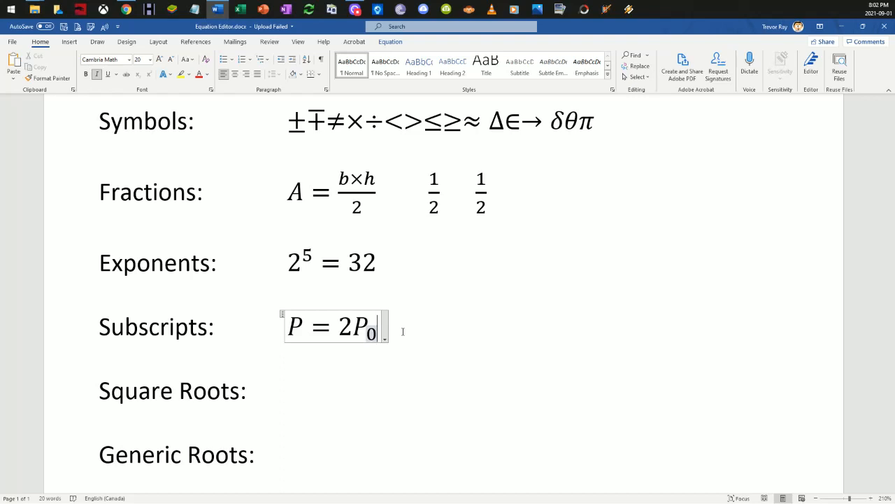
click(380, 324)
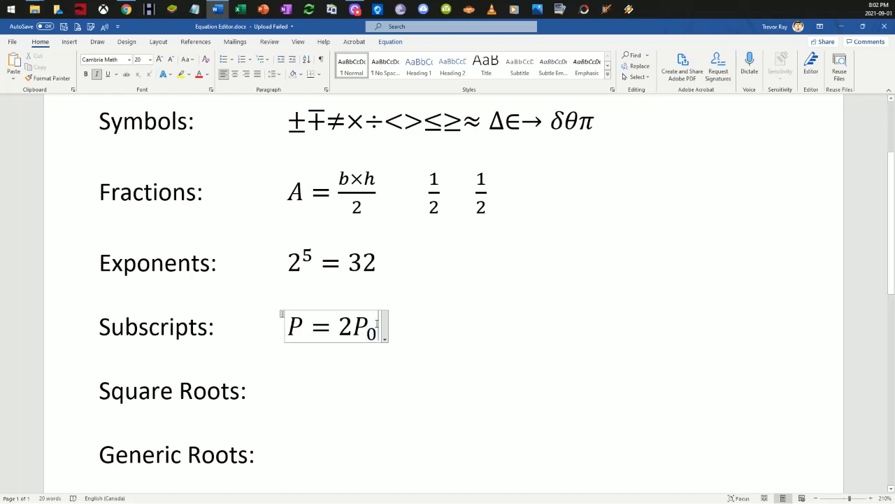
click(399, 332)
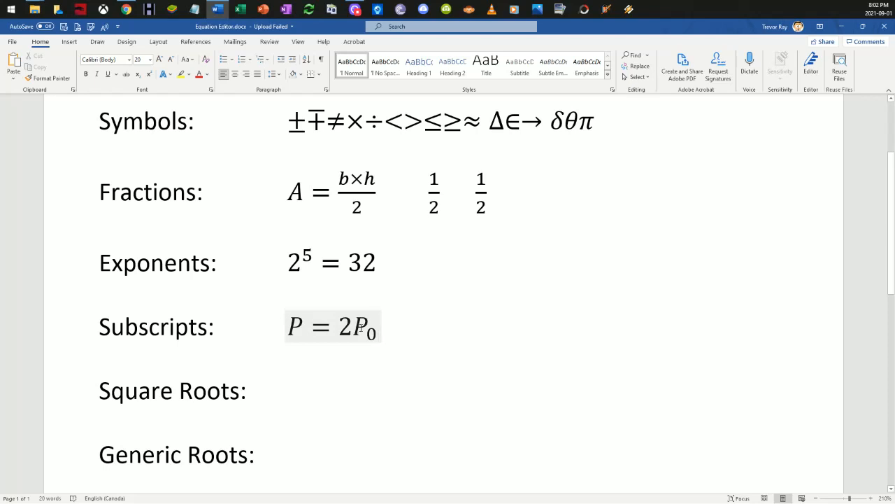
Step: Insert a new equation beside the Square Roots label containing an empty square root structure
scroll(329, 334, down, 1)
click(326, 344)
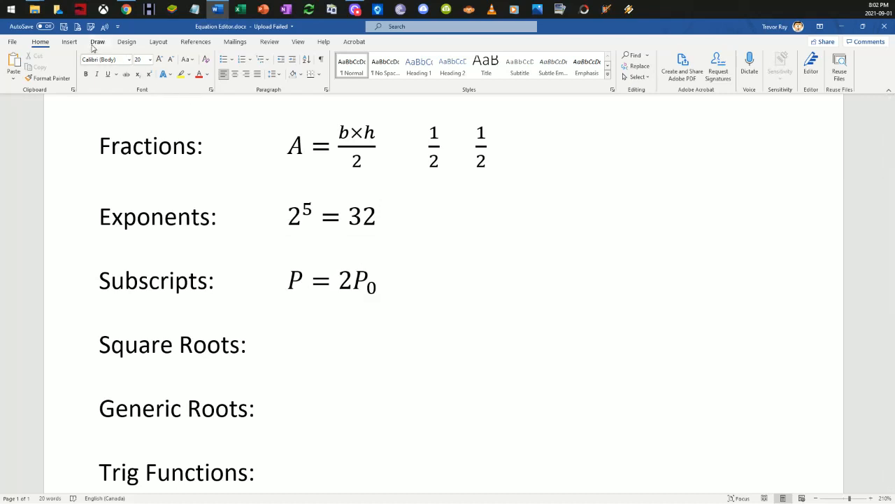
click(70, 43)
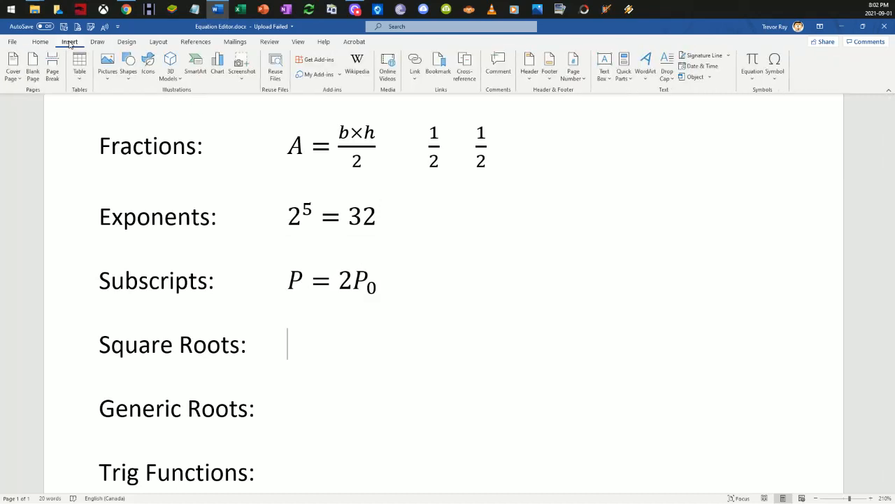
click(752, 64)
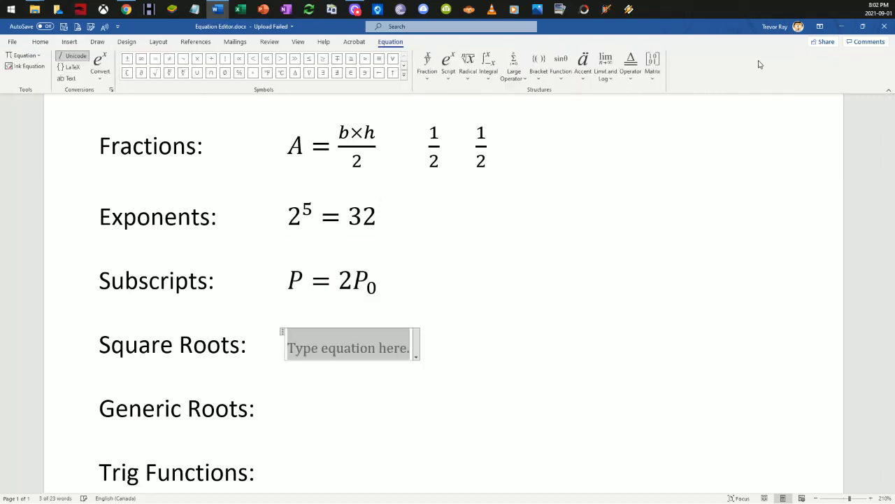
click(469, 65)
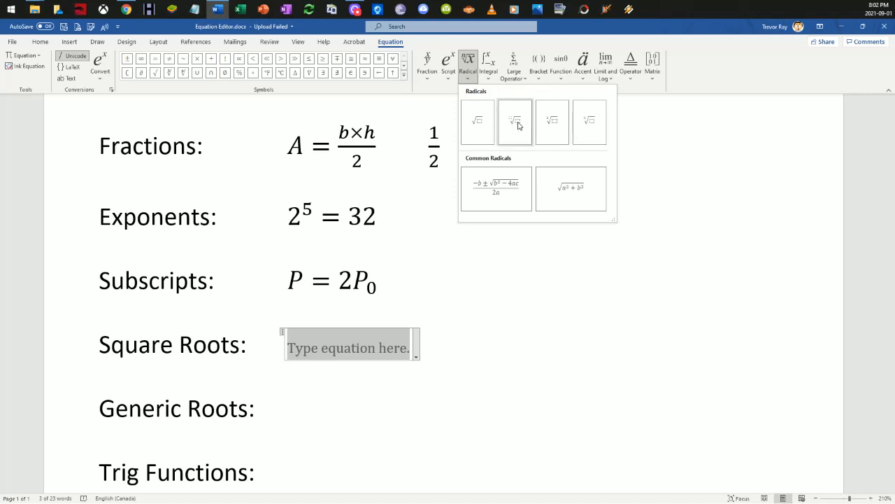
click(481, 122)
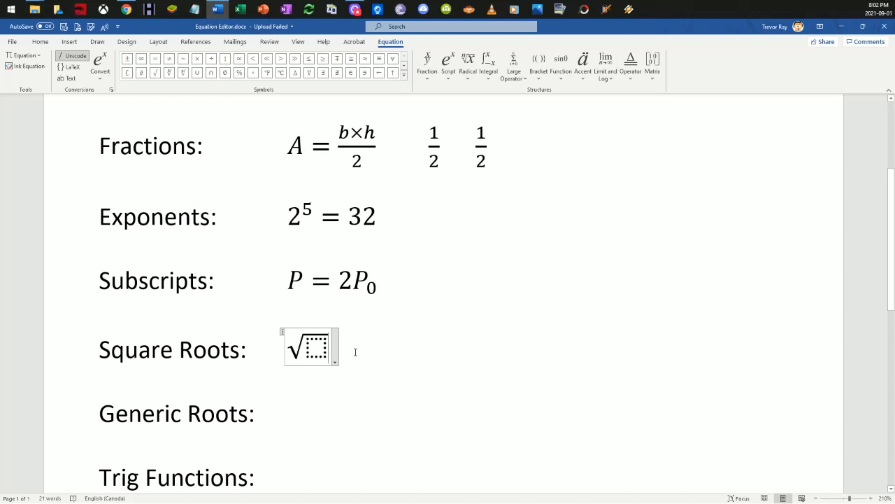
Step: Enter 25 under the square root and complete the equation with = 5
key(Left)
text(25)
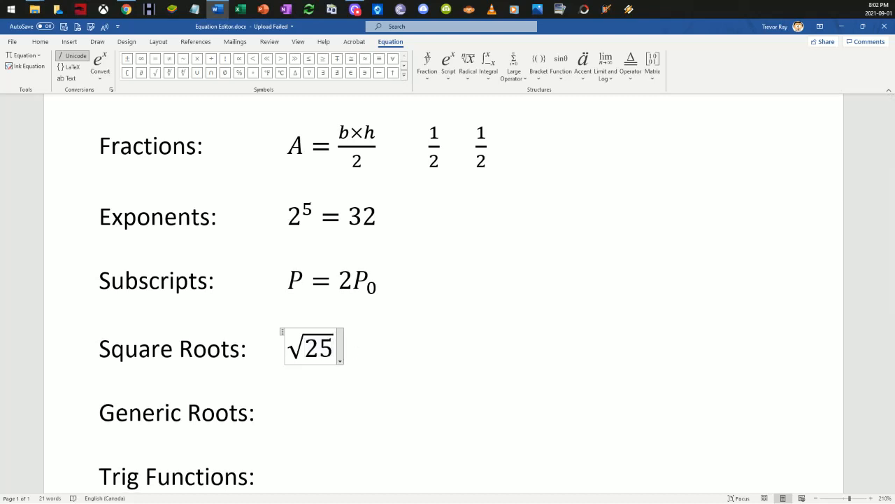
key(Right)
text(=5)
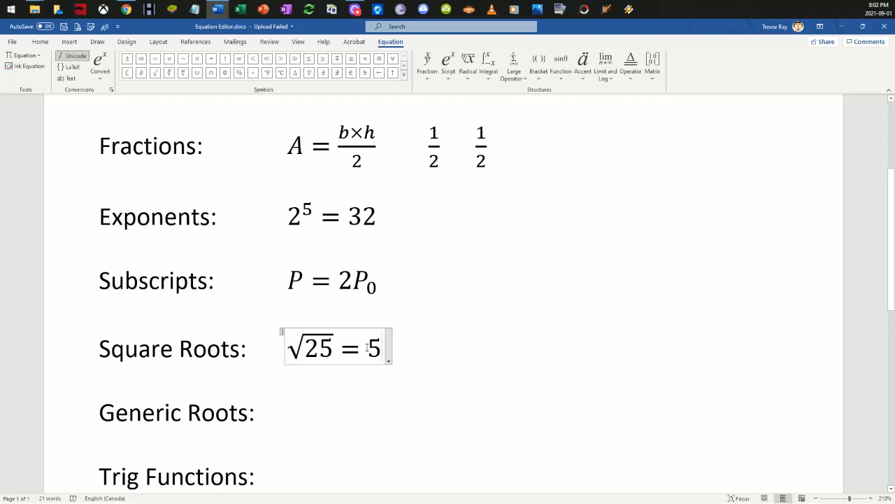
Step: Insert a new equation beside the Generic Roots label containing an empty Radical With Degree structure
scroll(367, 348, down, 1)
click(337, 365)
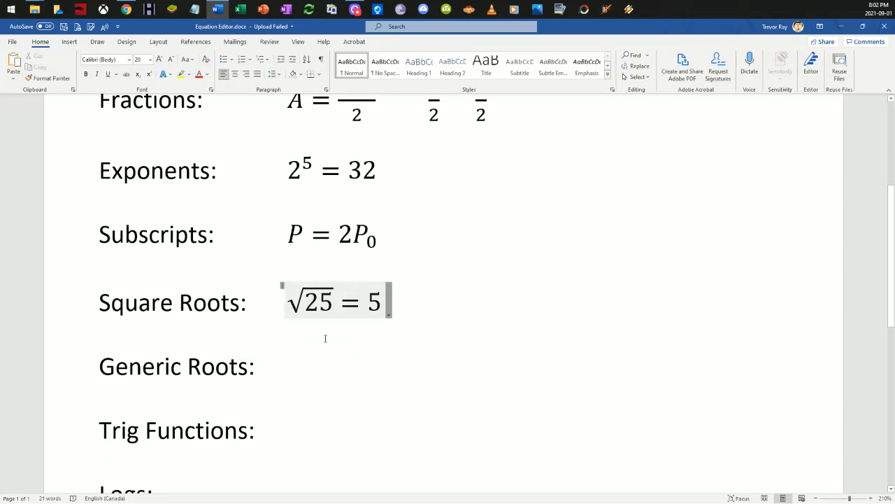
click(69, 41)
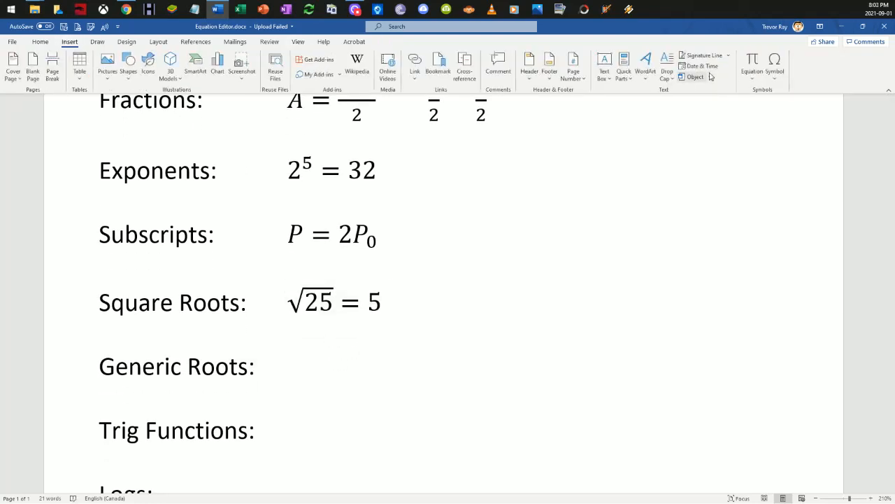
click(753, 64)
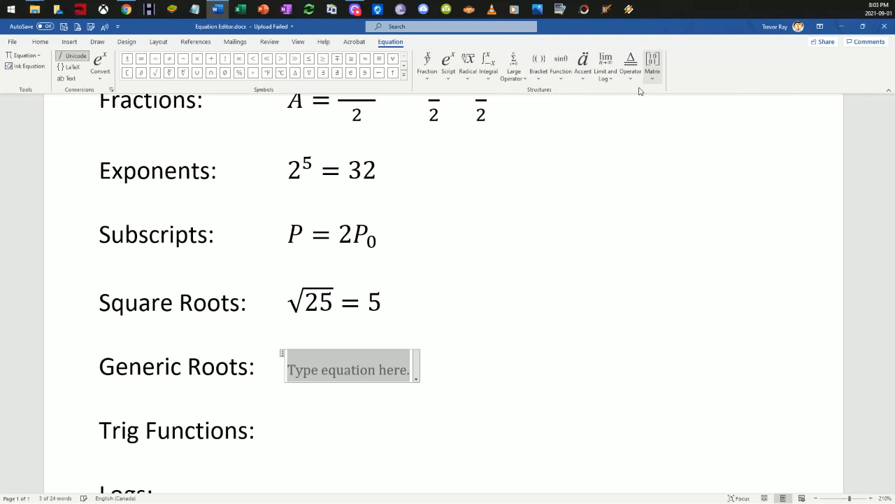
click(449, 66)
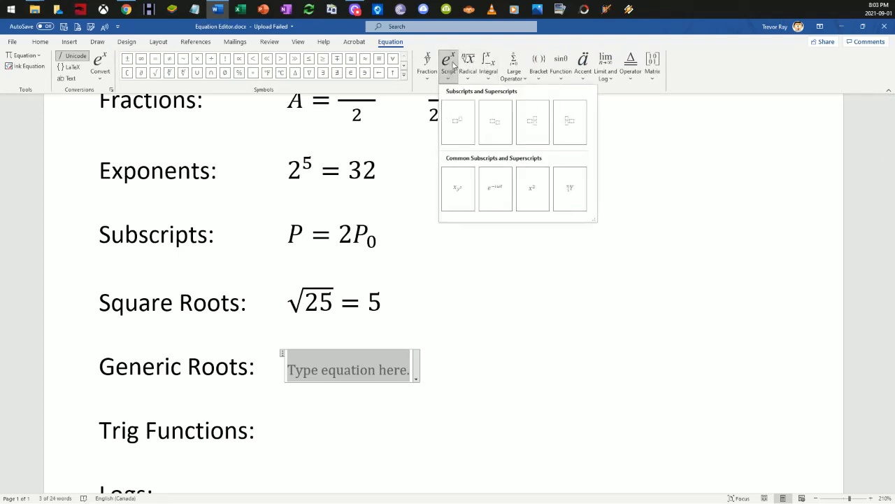
click(476, 68)
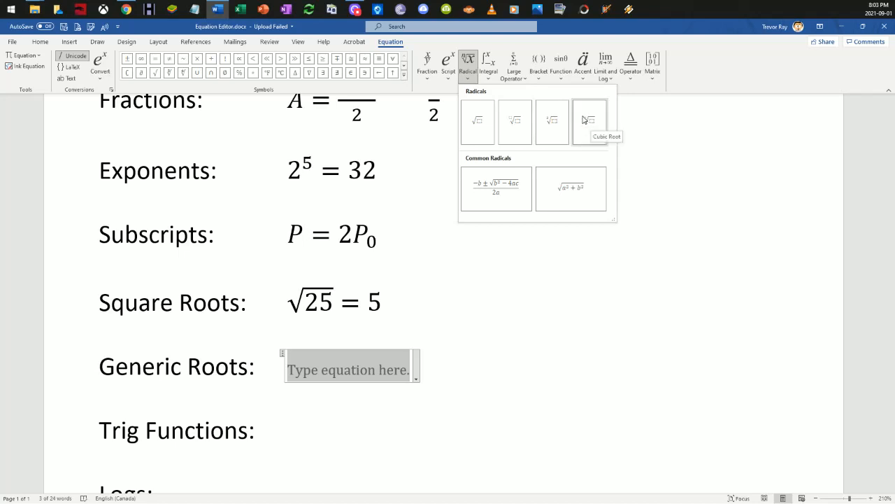
click(518, 124)
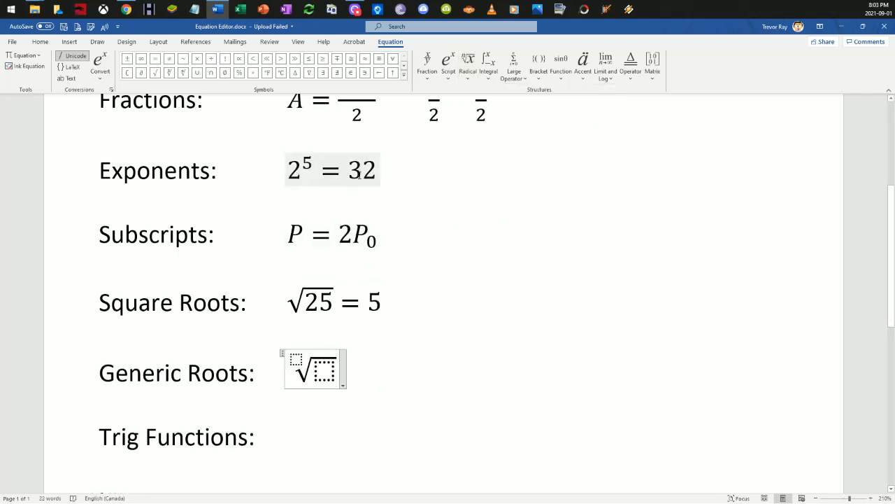
Step: Fill the radical with radicand 32 and degree 5, and complete the equation with = 2
click(324, 369)
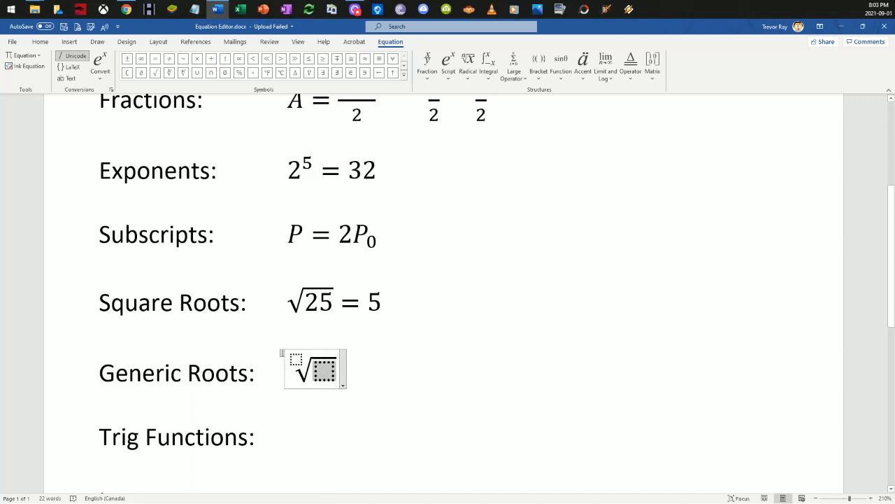
text(32)
click(299, 360)
text(5)
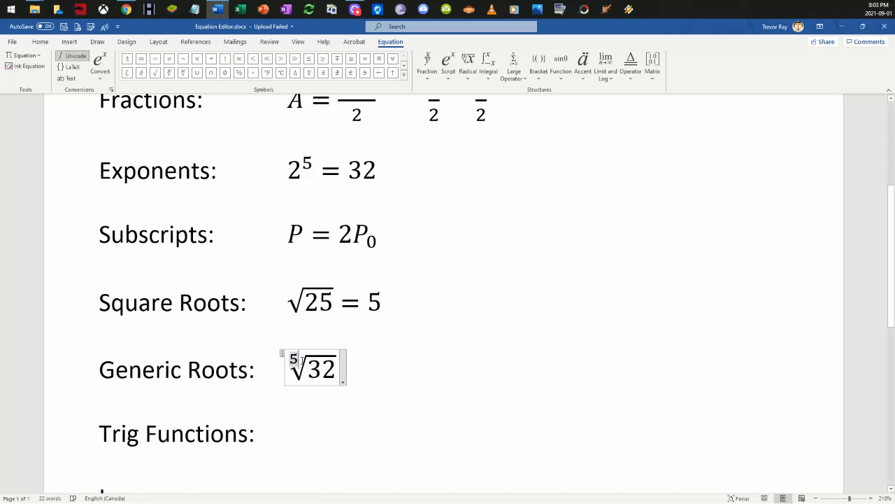
click(339, 365)
text(=2)
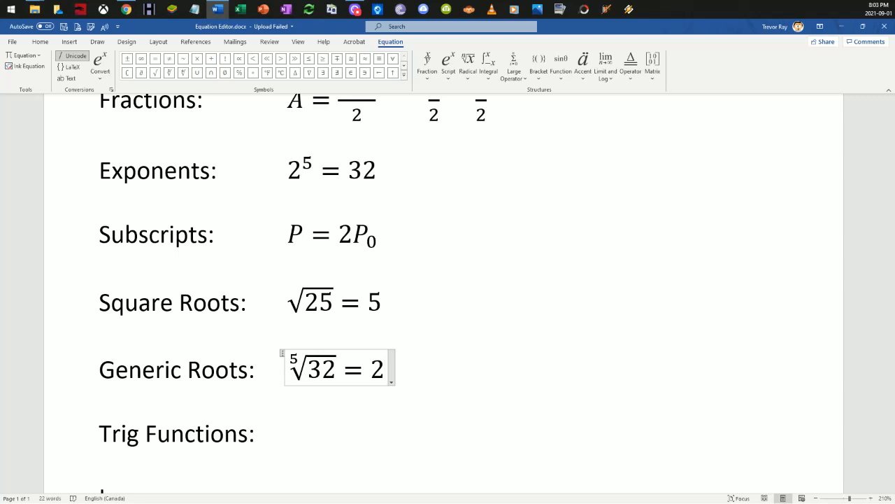
Step: Insert a new equation beside the Trig Functions label containing an empty sine function
scroll(314, 380, down, 3)
click(331, 340)
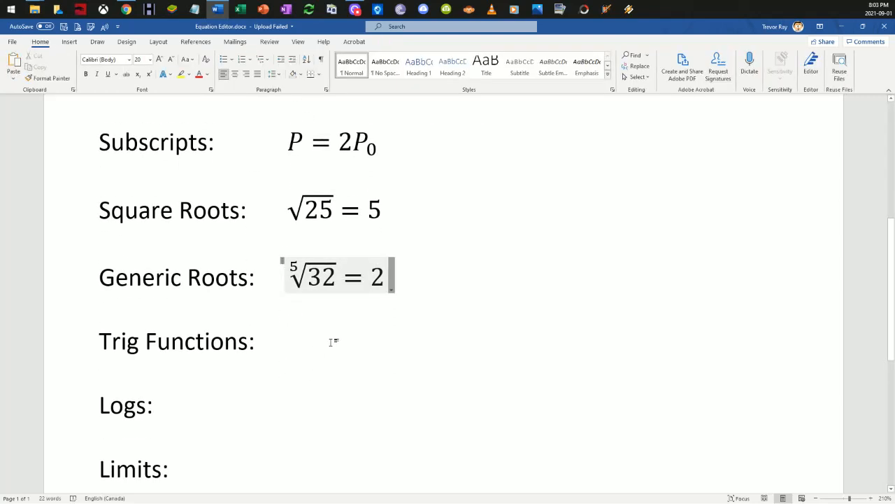
click(69, 42)
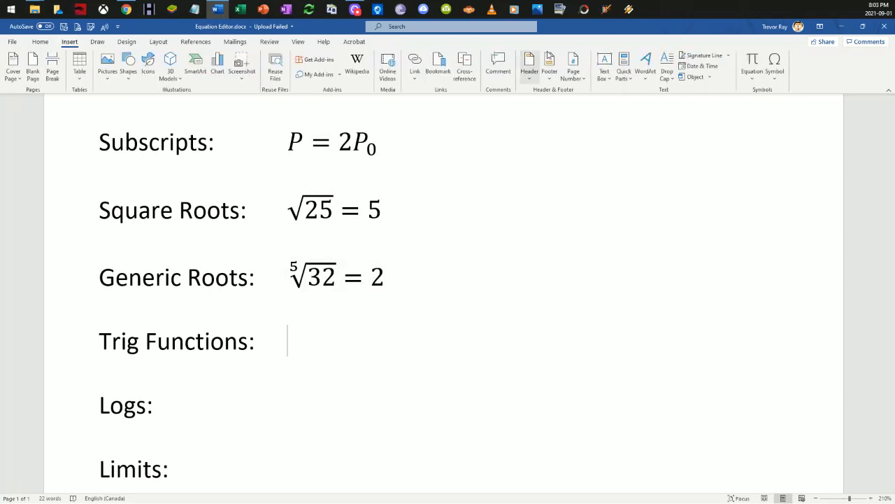
click(752, 62)
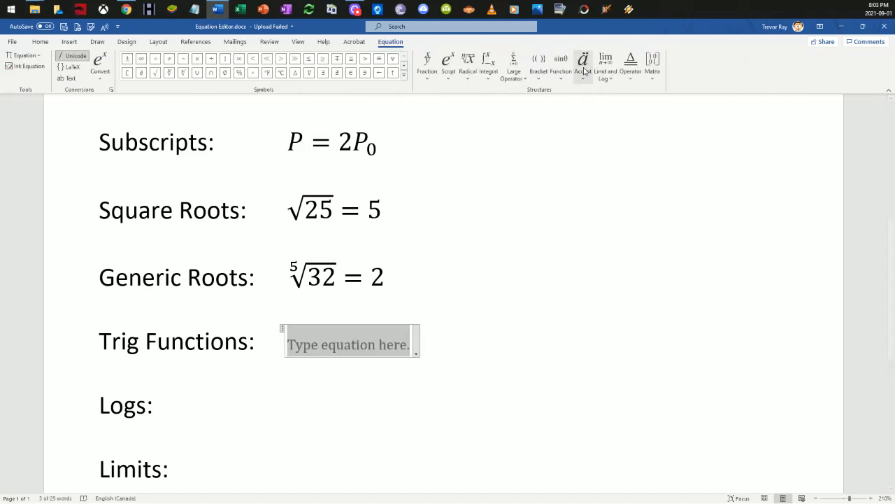
click(561, 65)
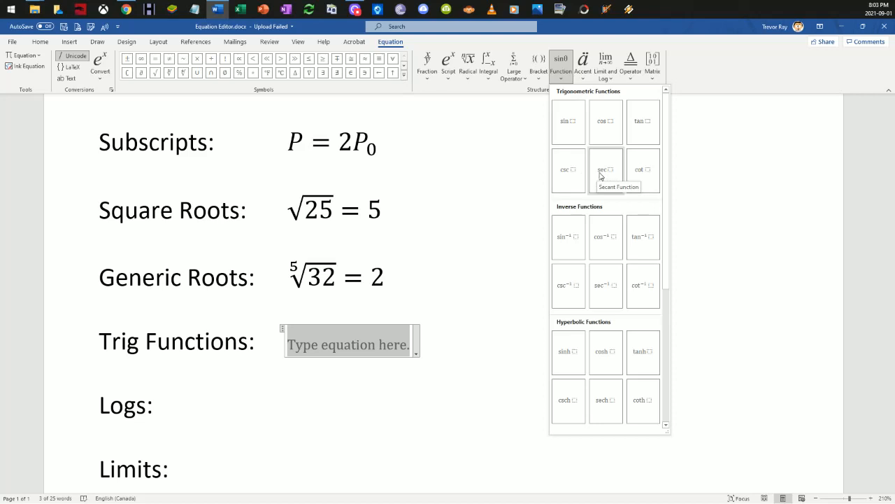
click(573, 124)
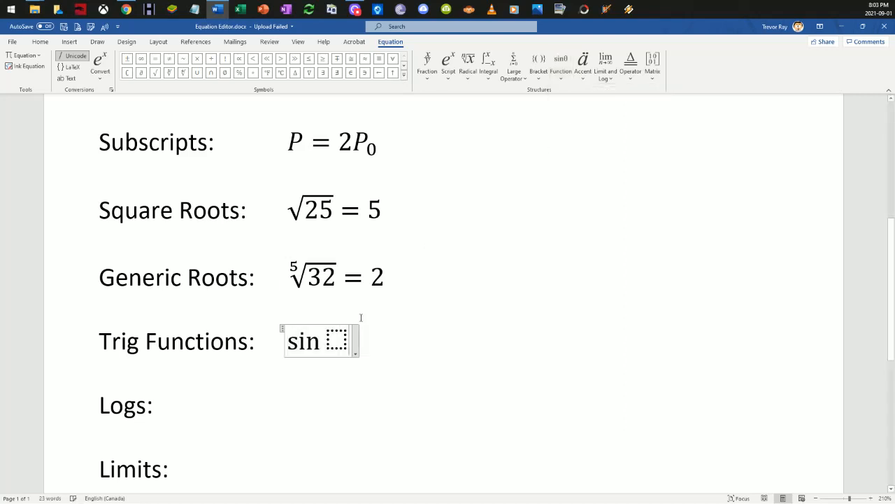
Step: Fill the sine function's argument with the θ symbol from the Basic Math set
click(403, 74)
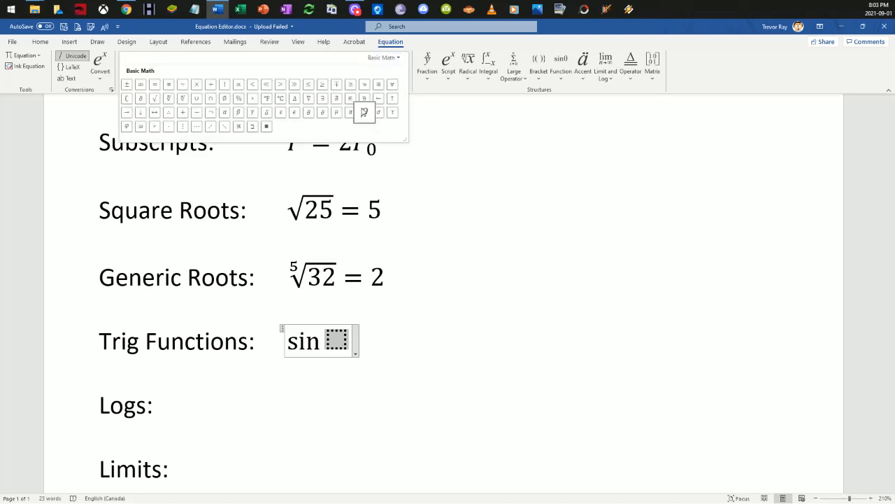
click(310, 112)
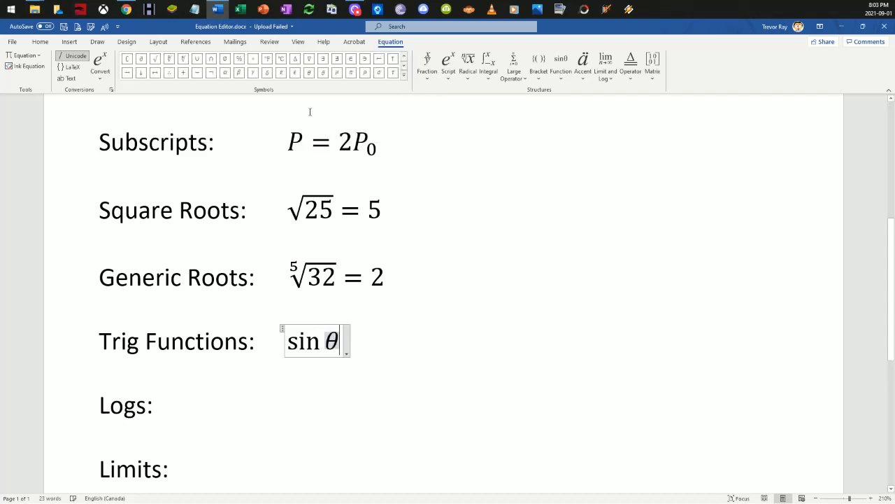
click(381, 329)
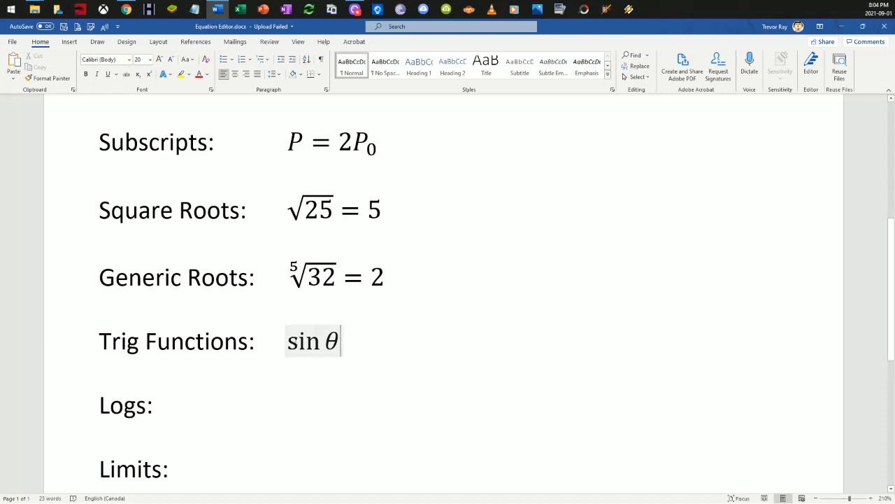
Step: Prefix the sine expression beside the Trig Functions label with f( ) =, leaving the parentheses empty
double_click(299, 341)
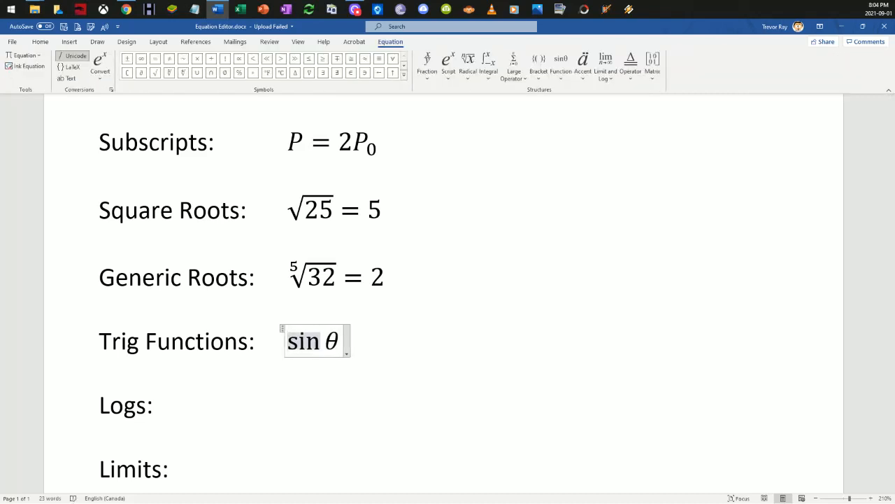
key(Left)
key(Left)
key(Left)
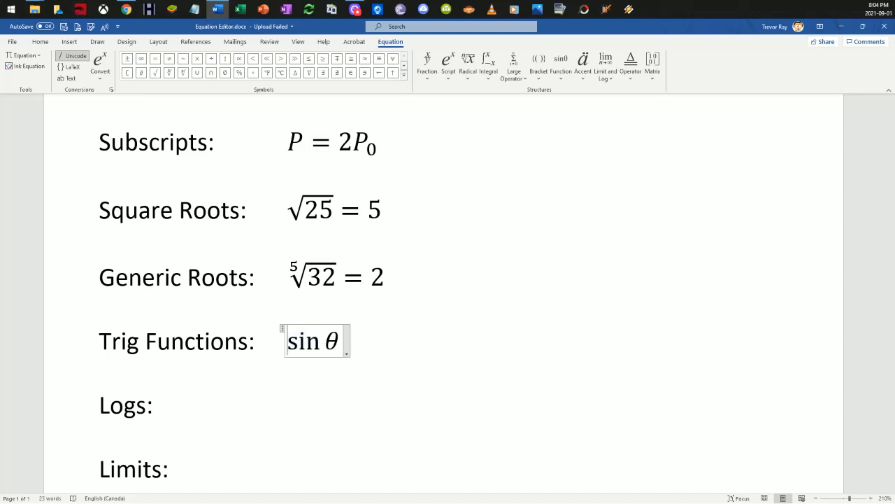
text(f()
text() =)
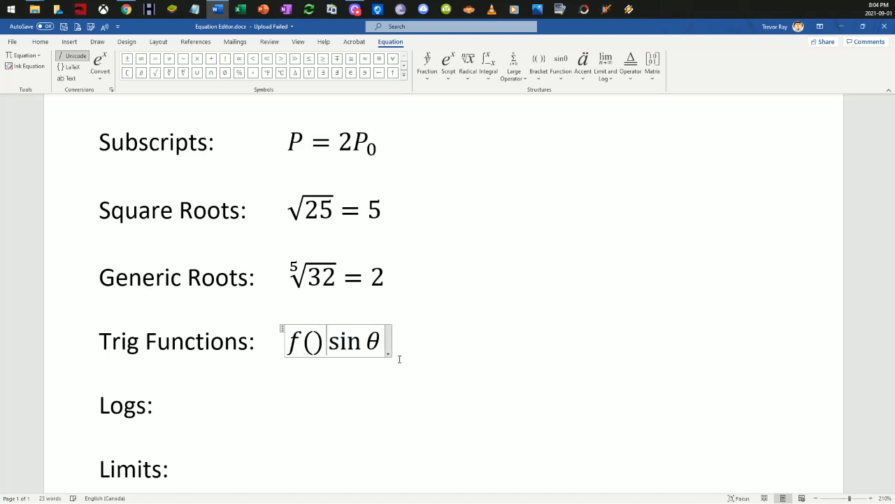
Step: Fill the empty parentheses of f( ) with the θ symbol from the Basic Math set, and leave the equation
key(Left)
key(Left)
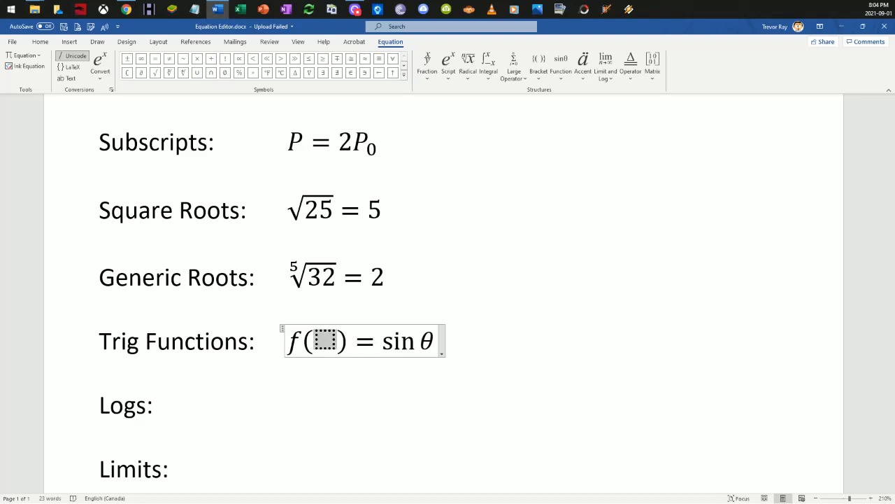
click(403, 73)
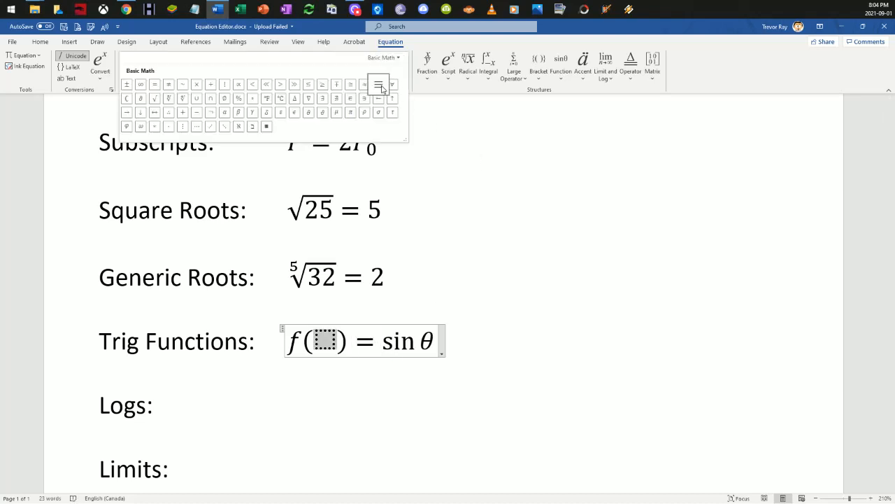
click(309, 111)
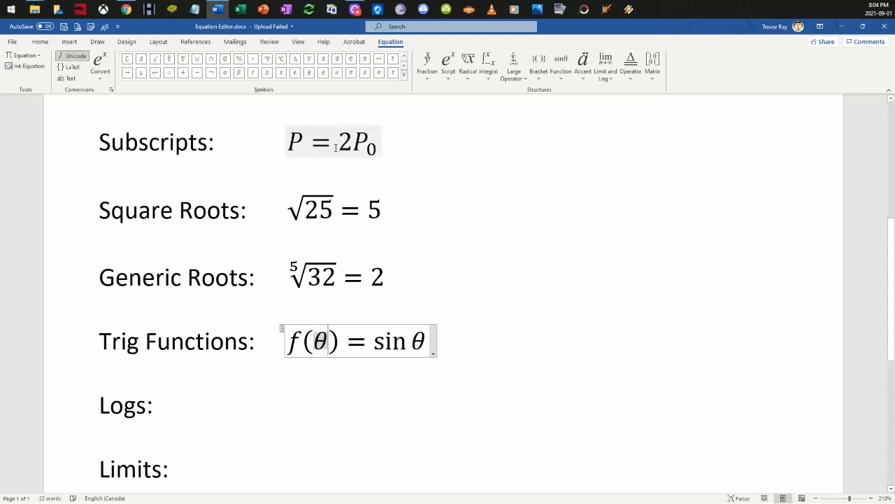
click(465, 332)
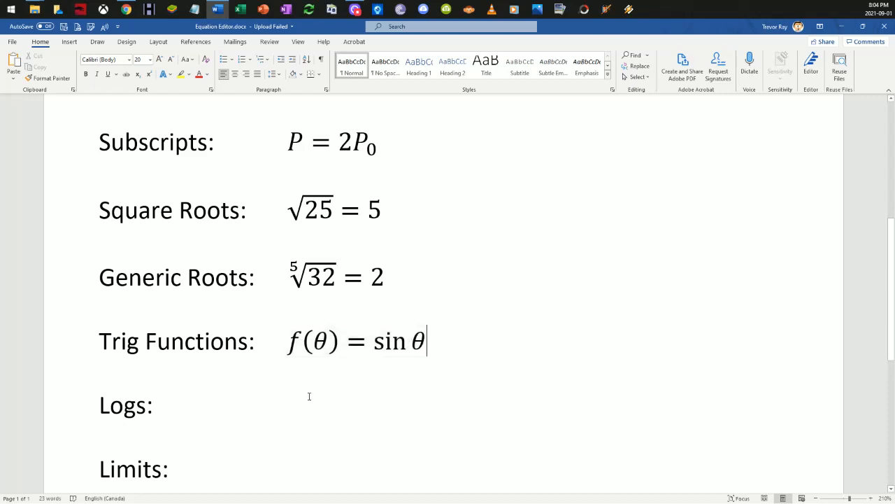
Step: Insert a new equation beside the Logs label, aligned with the equations above, containing a Logarithm with Empty Base structure
scroll(262, 350, down, 2)
click(263, 317)
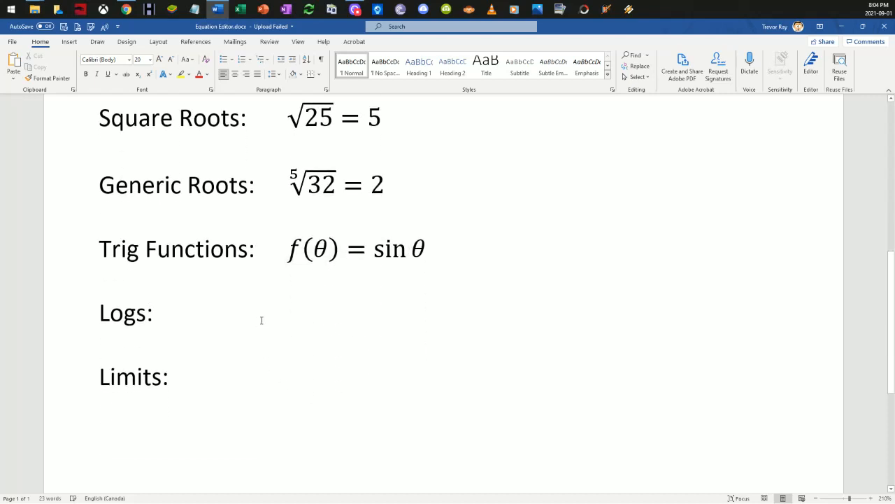
key(Tab)
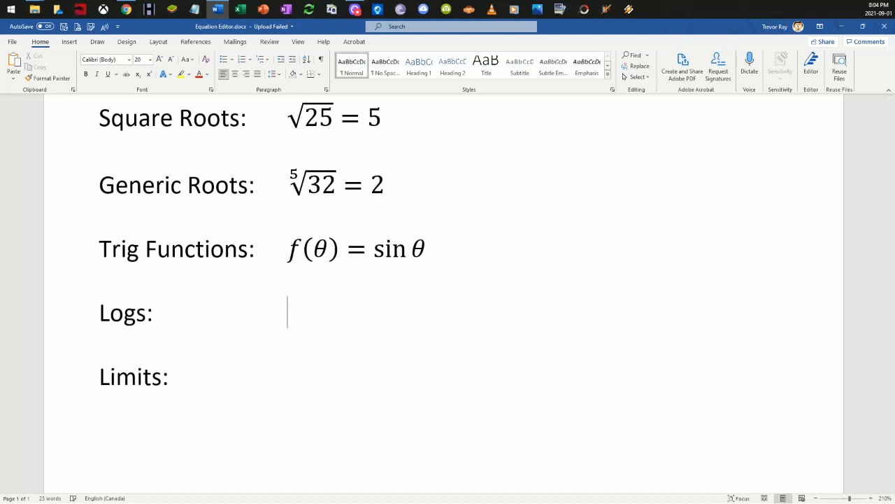
key(Tab)
key(BackSpace)
click(69, 41)
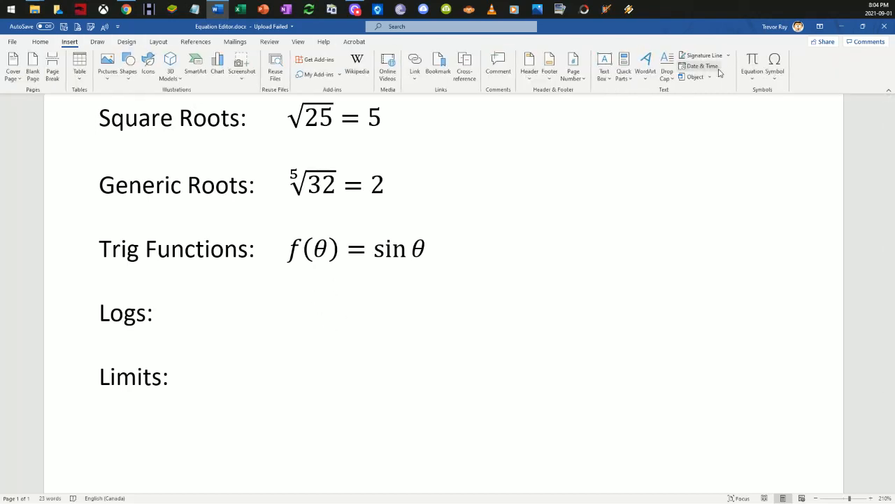
click(753, 62)
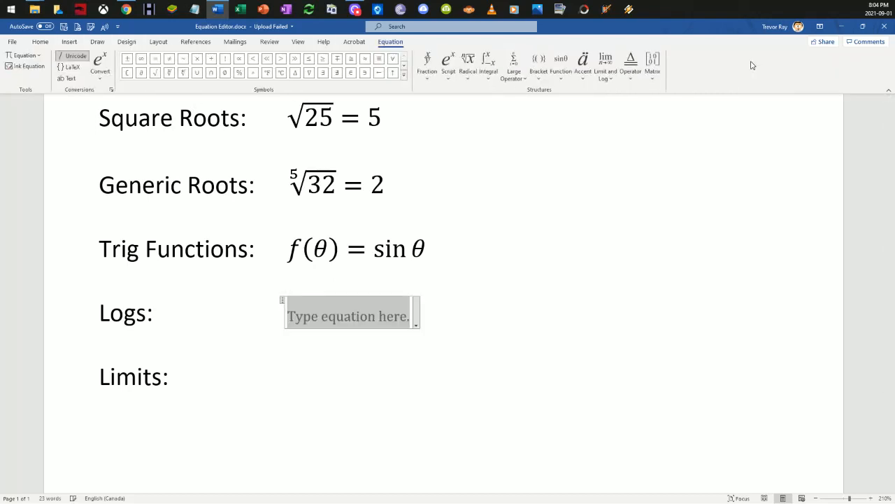
click(612, 79)
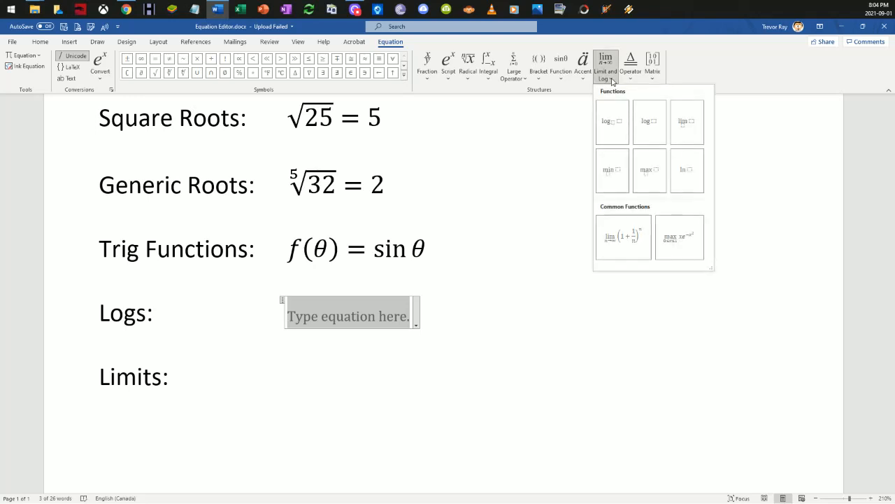
click(612, 120)
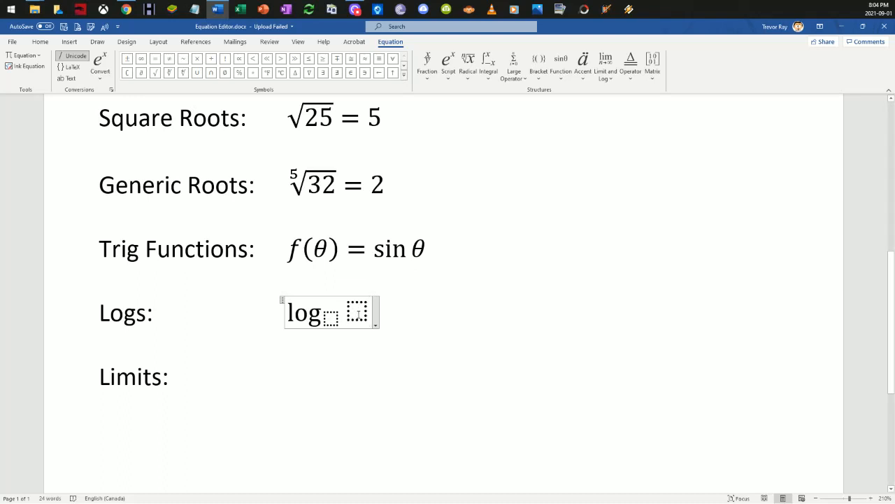
click(337, 324)
click(399, 321)
key(Tab)
click(68, 41)
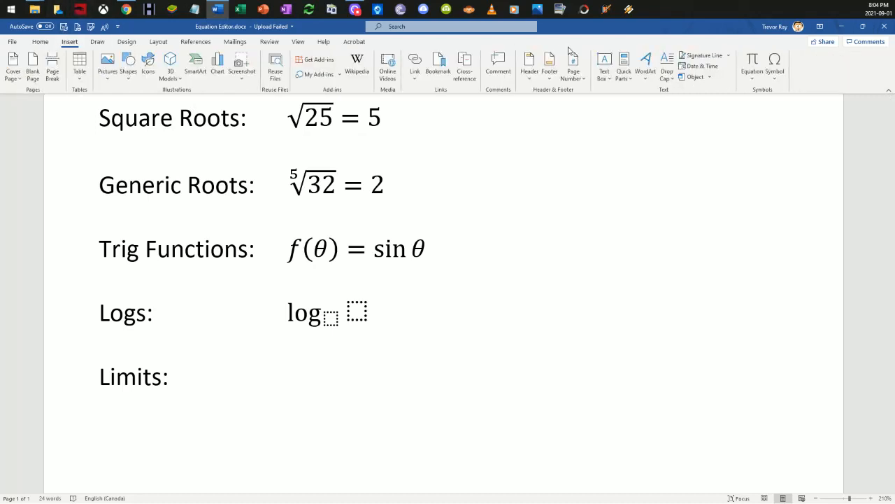
click(753, 59)
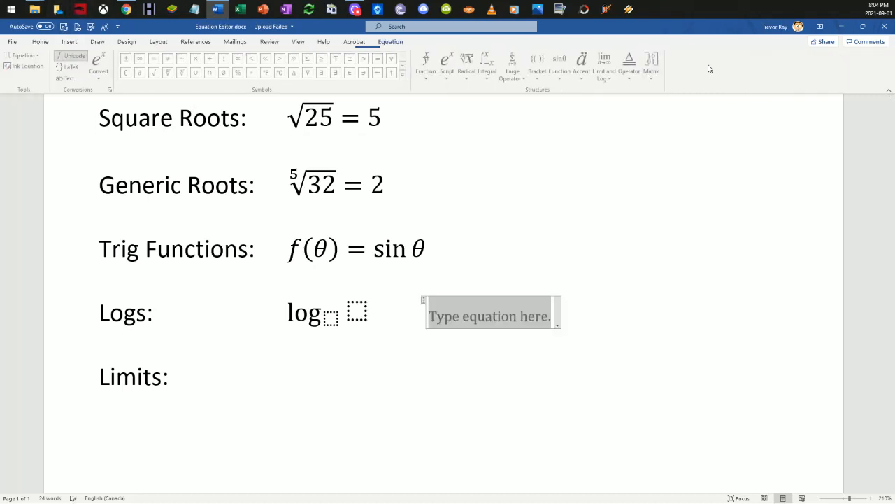
click(606, 70)
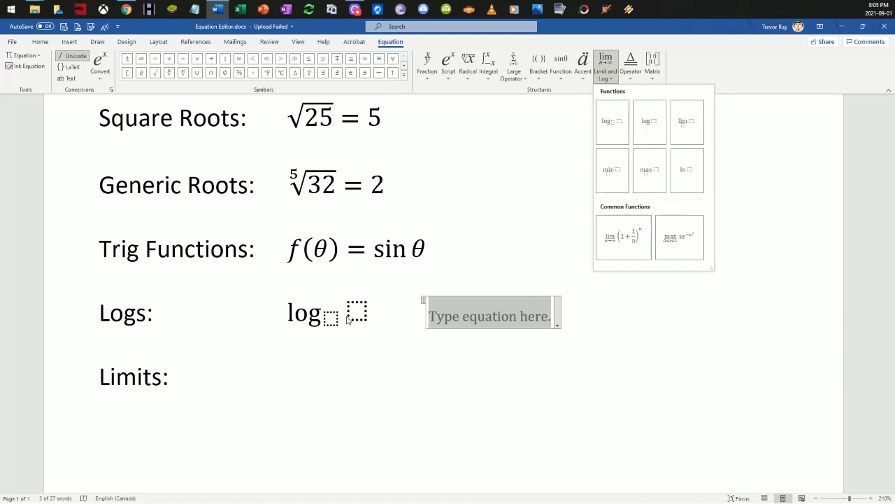
click(460, 346)
click(565, 316)
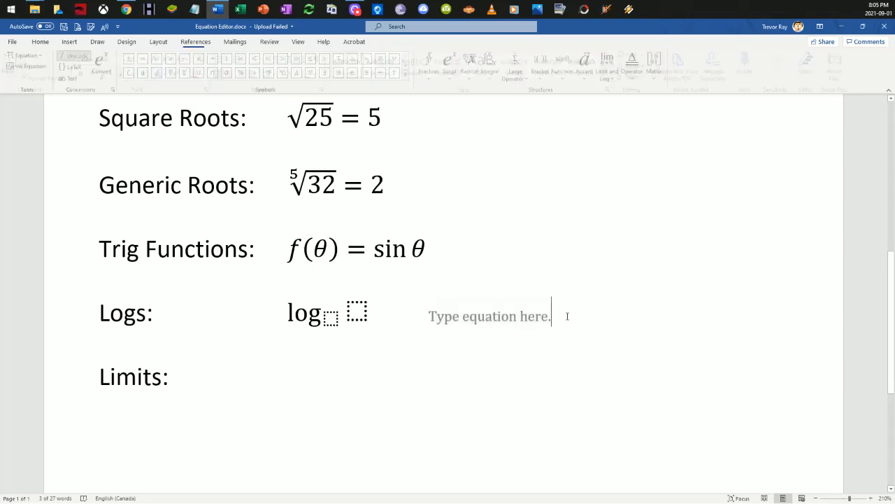
key(BackSpace)
key(BackSpace)
Step: Fill the logarithm beside the Logs label with base 10 and argument 10,000
click(331, 318)
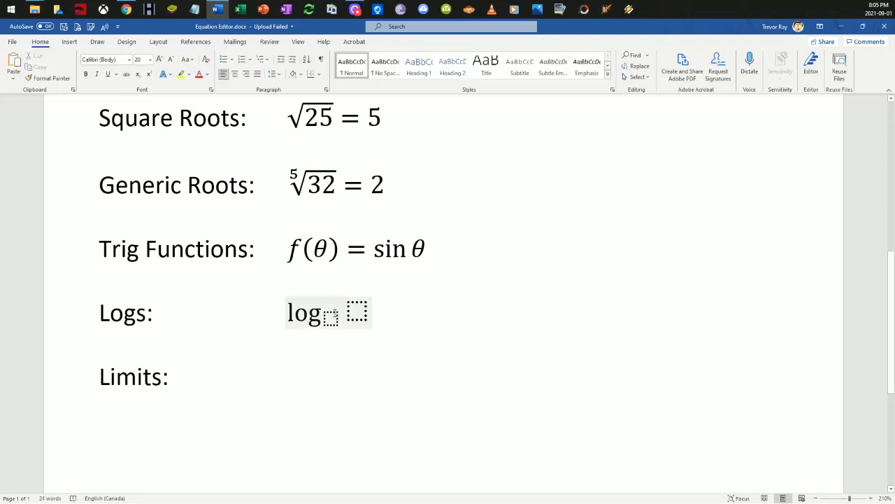
text(10)
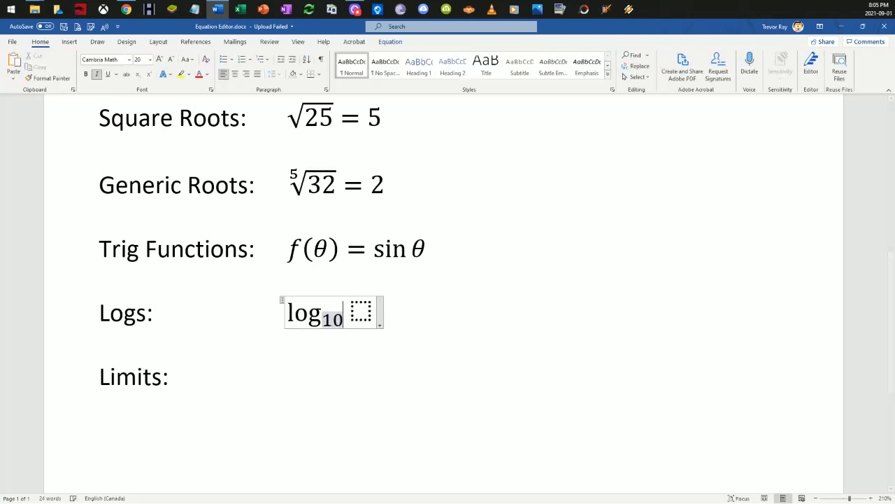
key(Right)
key(Right)
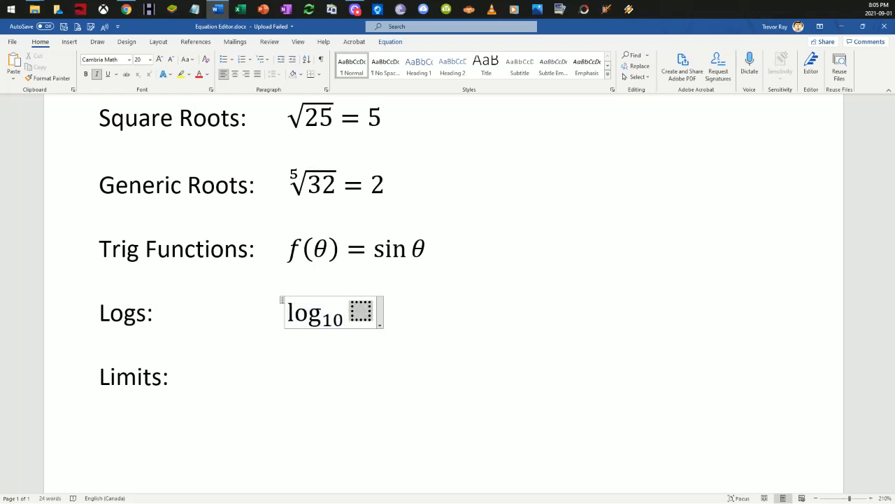
text(10,000)
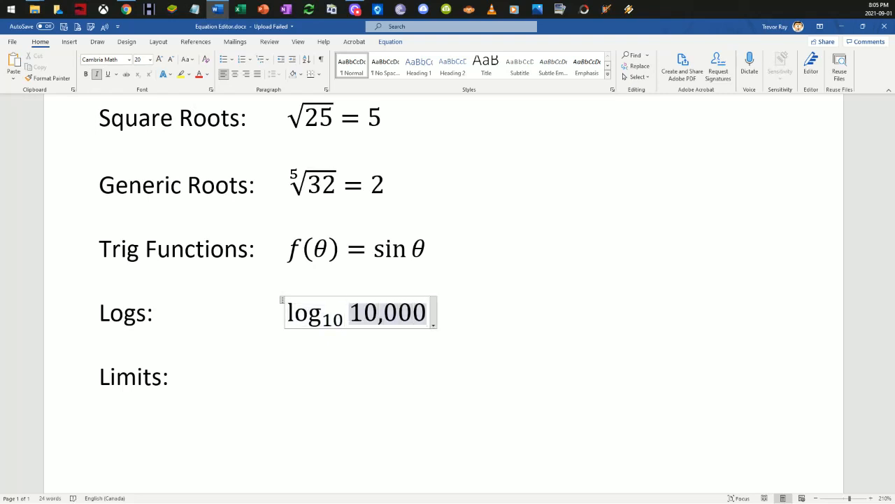
Step: Complete the logarithm equation with = 4 after the argument
key(Right)
key(Right)
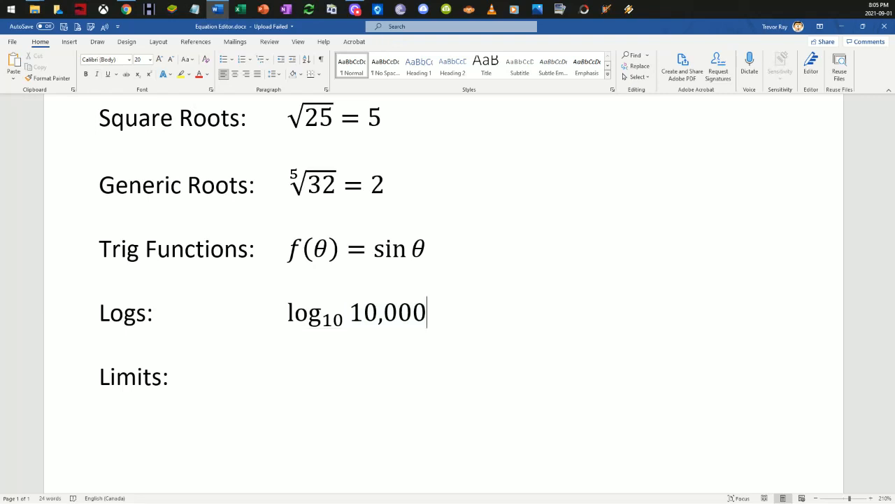
key(Left)
text(=)
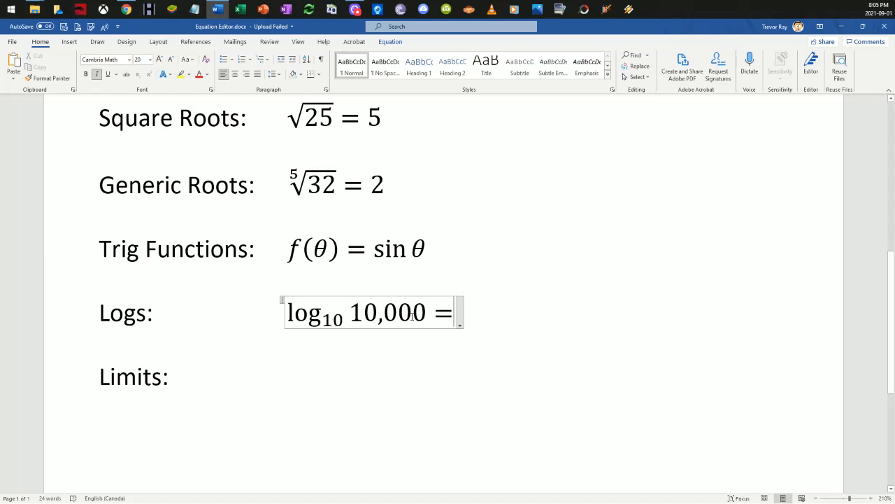
text(4)
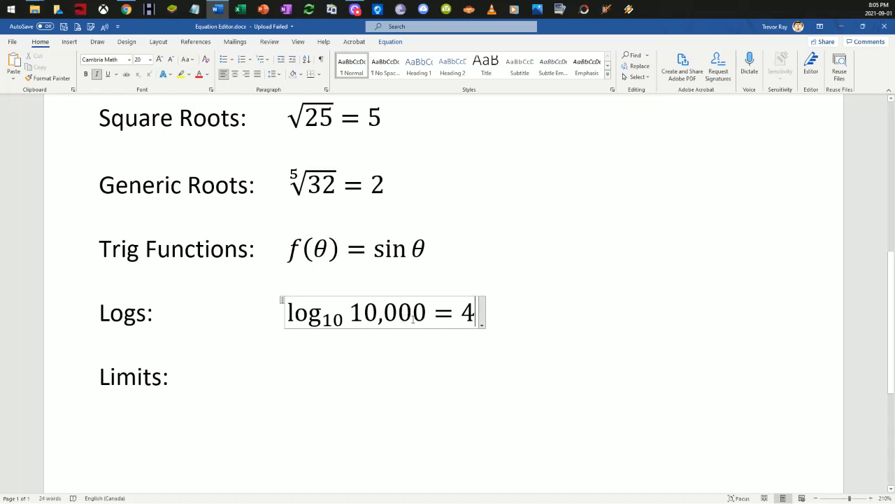
double_click(473, 315)
drag(431, 315, 351, 316)
click(355, 333)
Step: Start inserting a new equation beside the Limits label
click(333, 375)
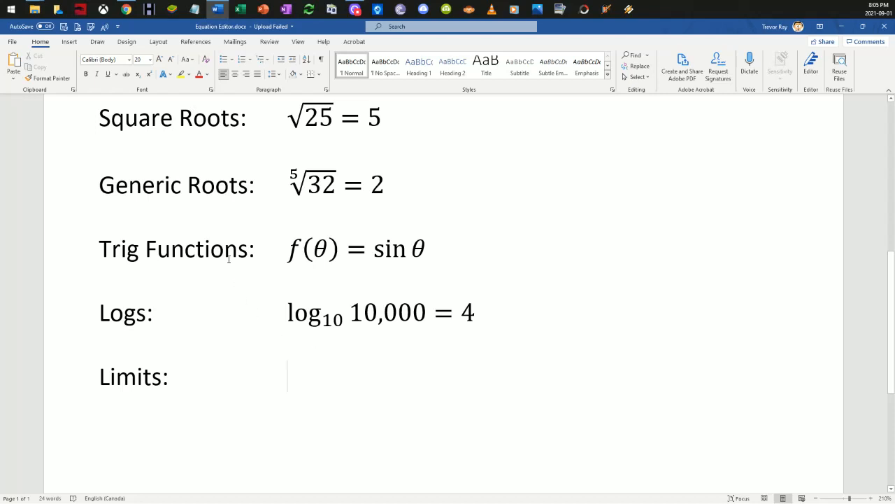
click(70, 42)
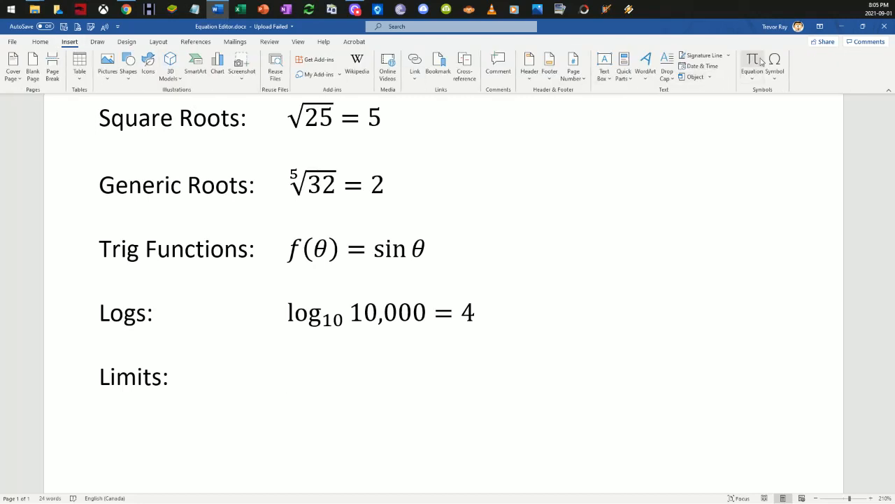